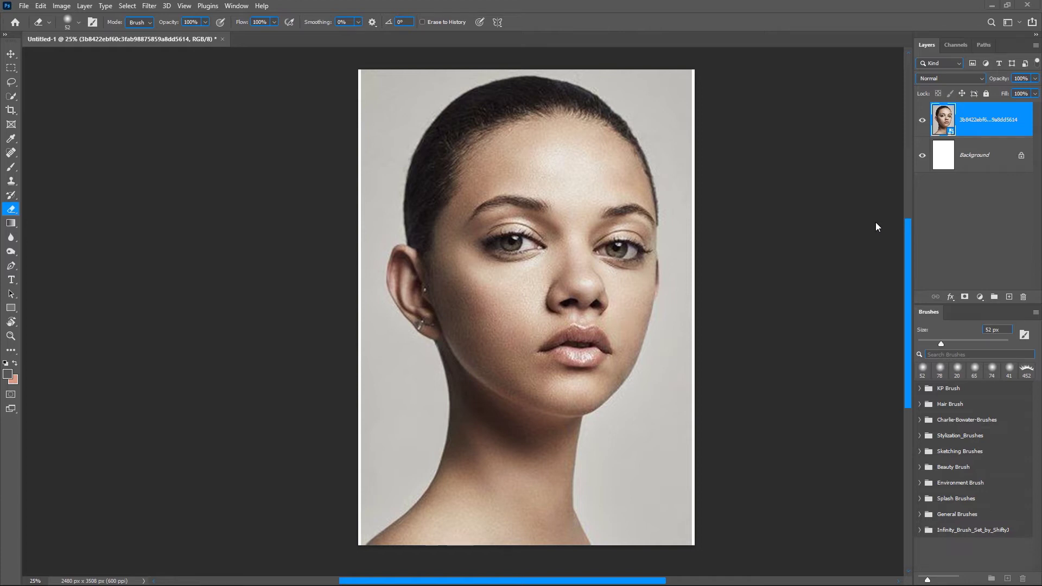
Convert the portrait photo layer to a smart object
key(space)
right_click(986, 121)
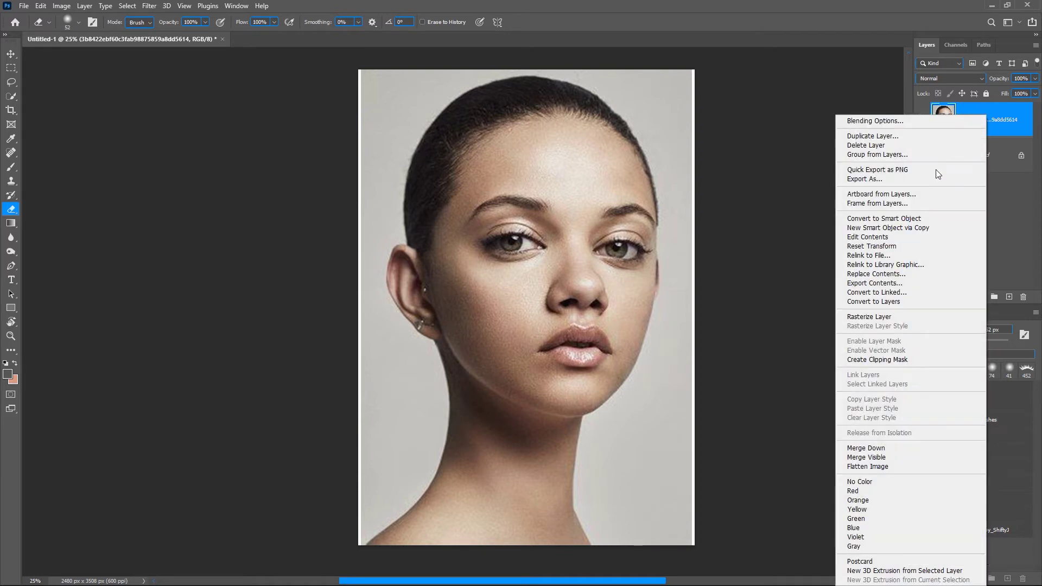
click(896, 221)
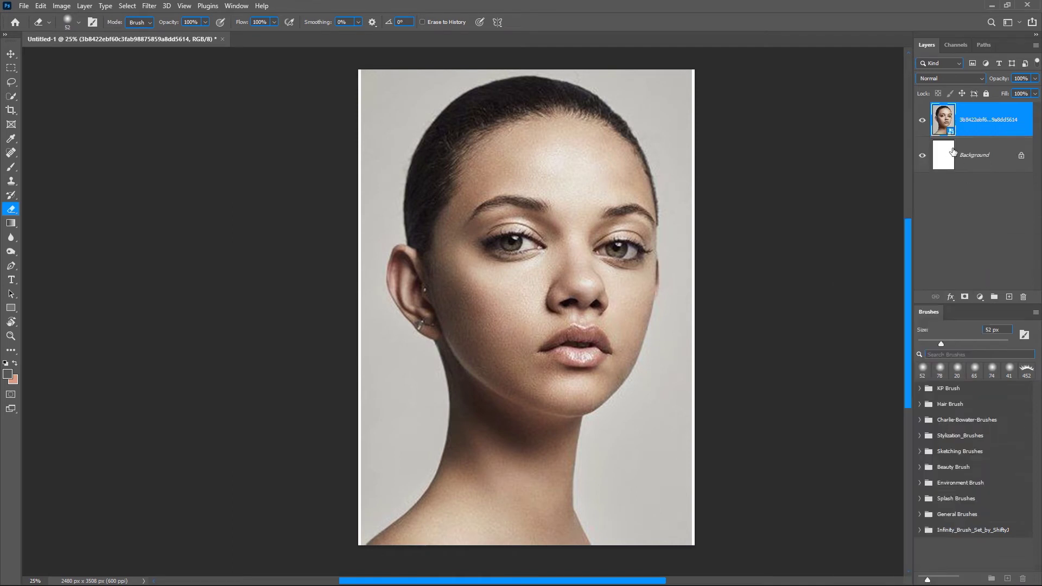
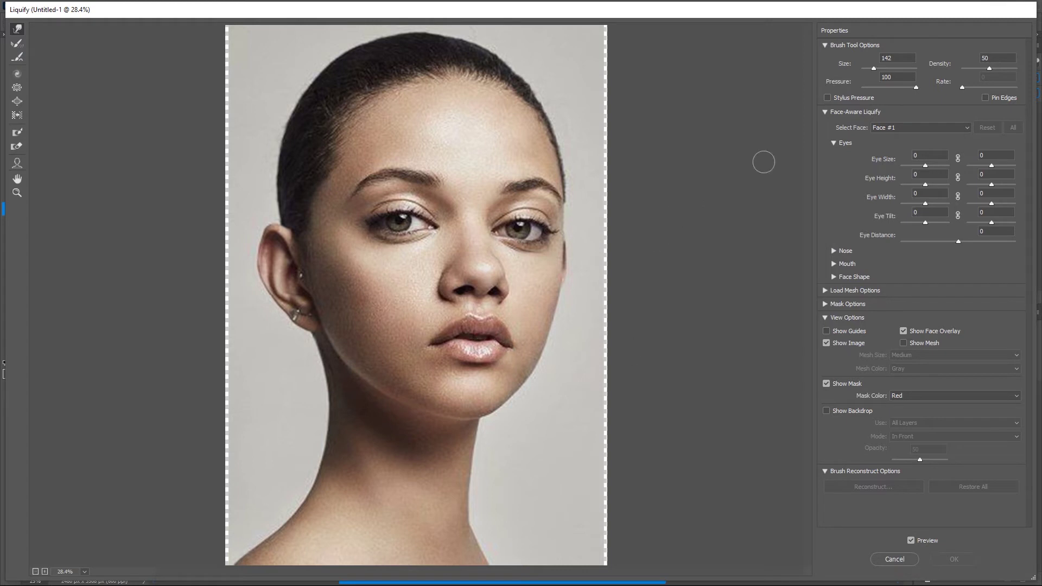
click(825, 113)
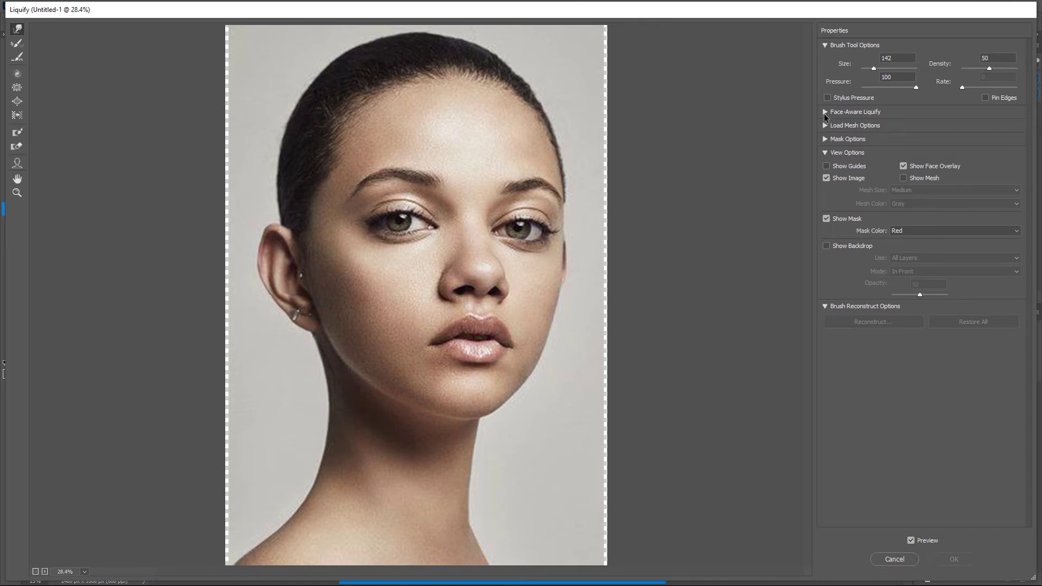
click(824, 112)
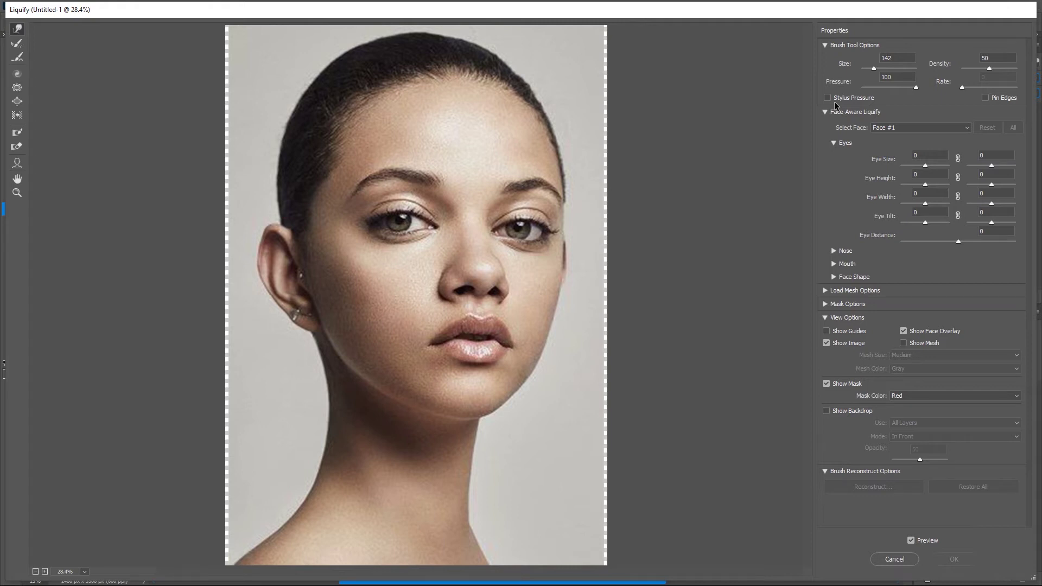
click(906, 127)
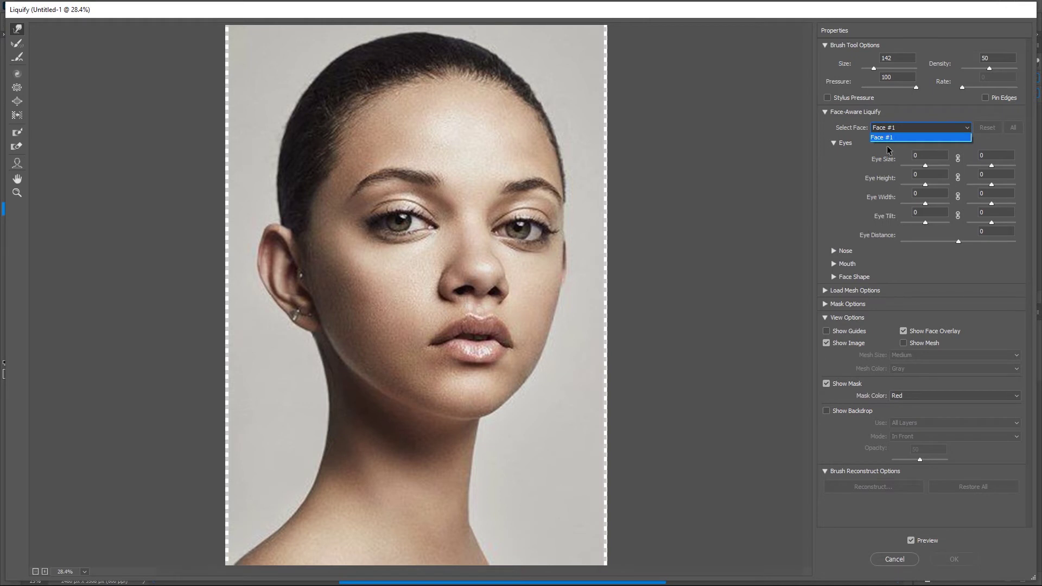
click(843, 173)
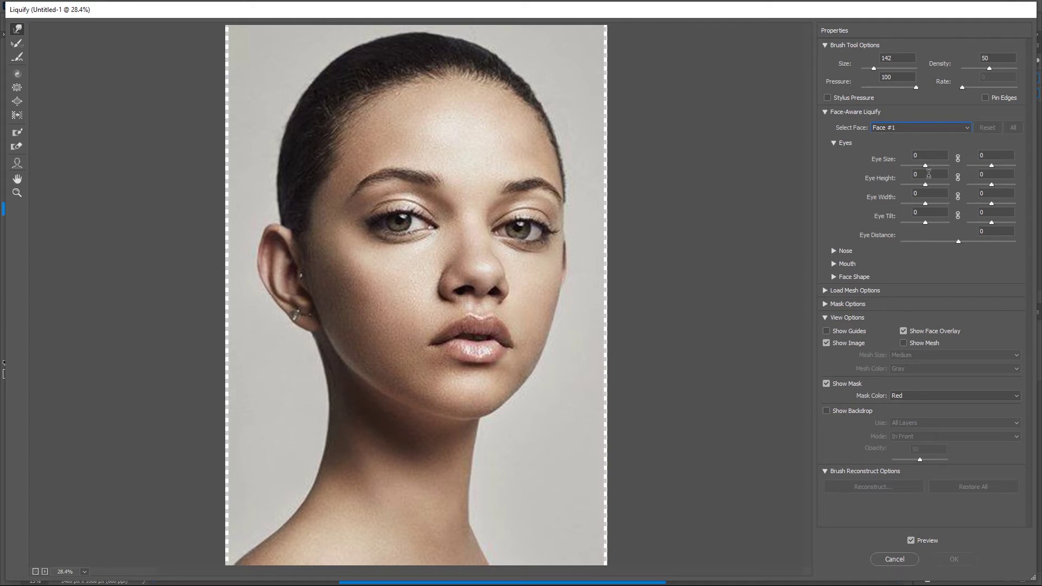
Set Eye Size to 66 for both eyes in the Face-Aware Liquify settings and link the two values
drag(924, 166, 940, 166)
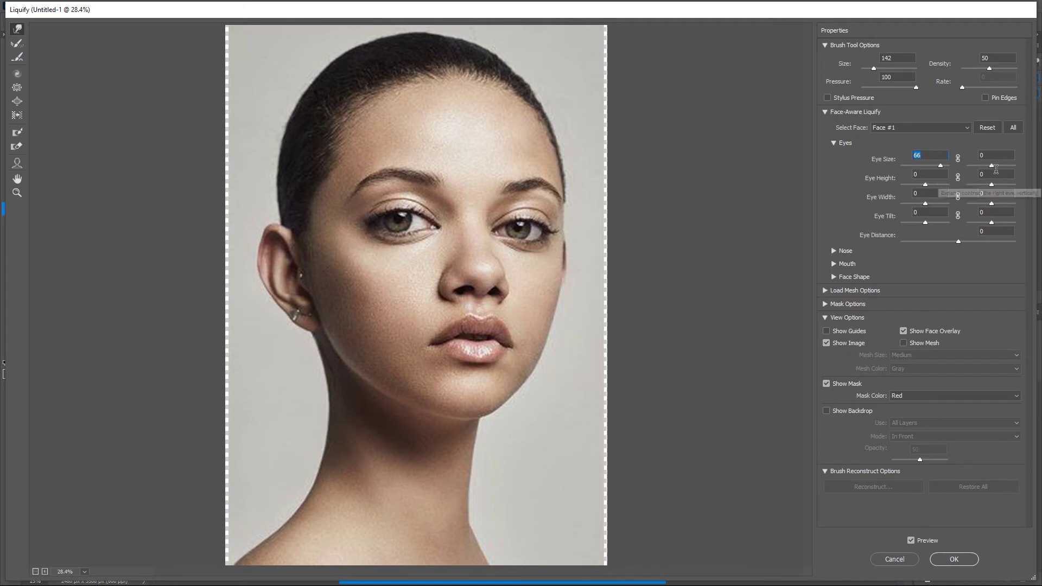
mouse_move(991, 165)
mouse_down()
mouse_move(1008, 165)
mouse_move(984, 170)
mouse_up()
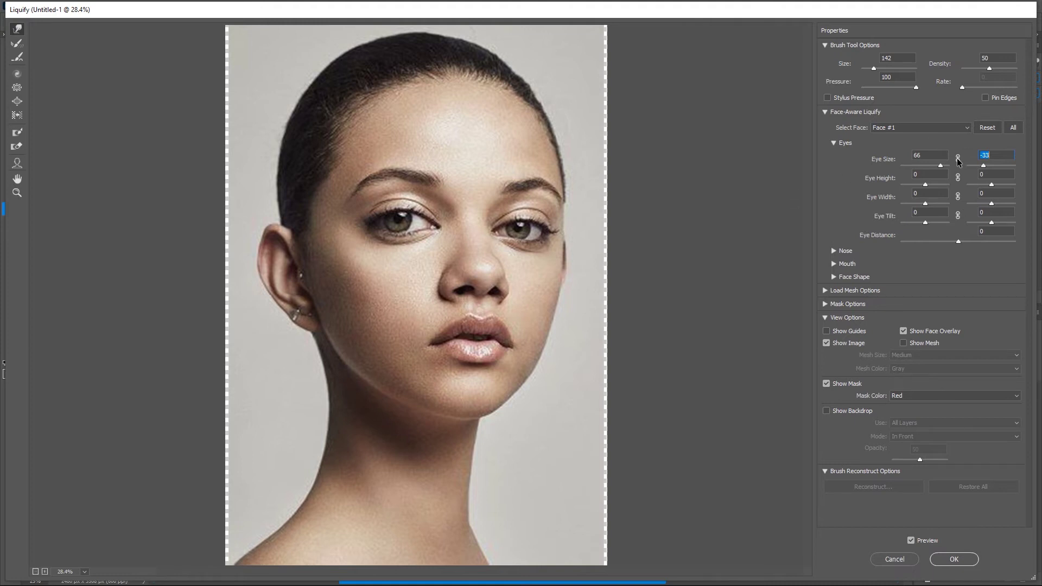
text(56)
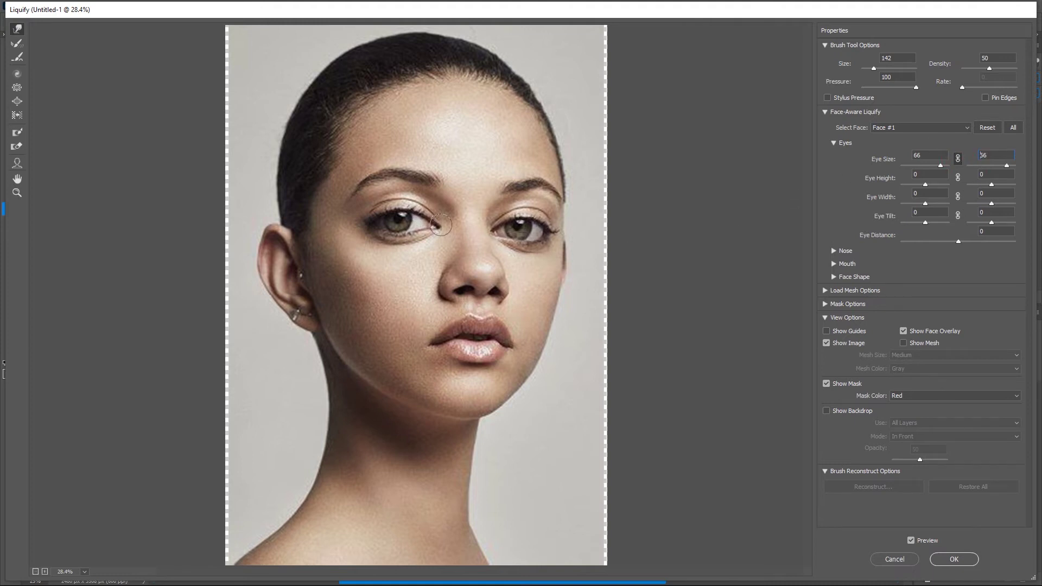
key(shift+Up)
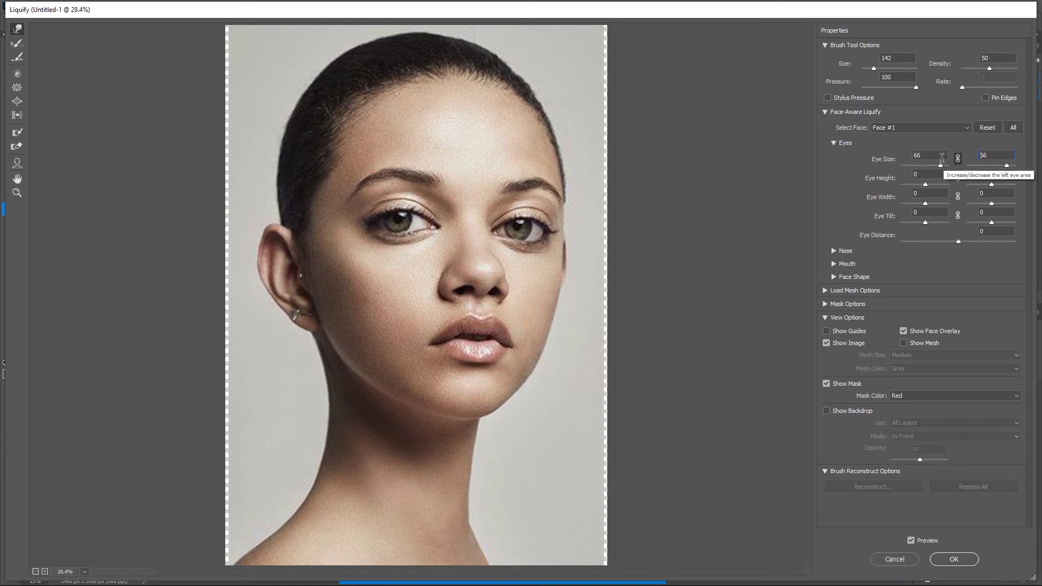
Link the remaining paired eye settings and set Eye Height and Eye Width to 31 for both eyes
click(958, 196)
click(957, 215)
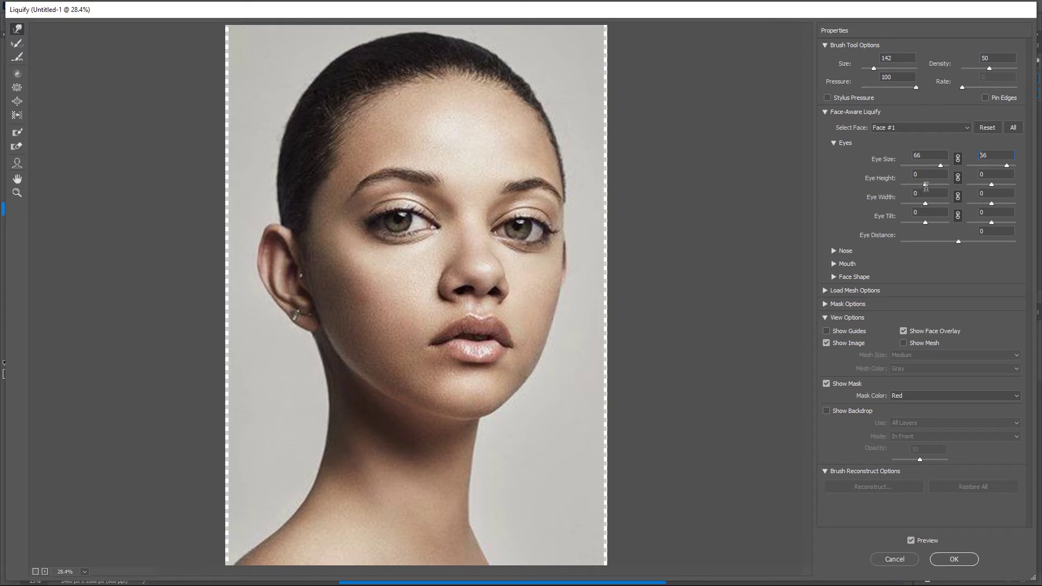
drag(926, 185, 934, 185)
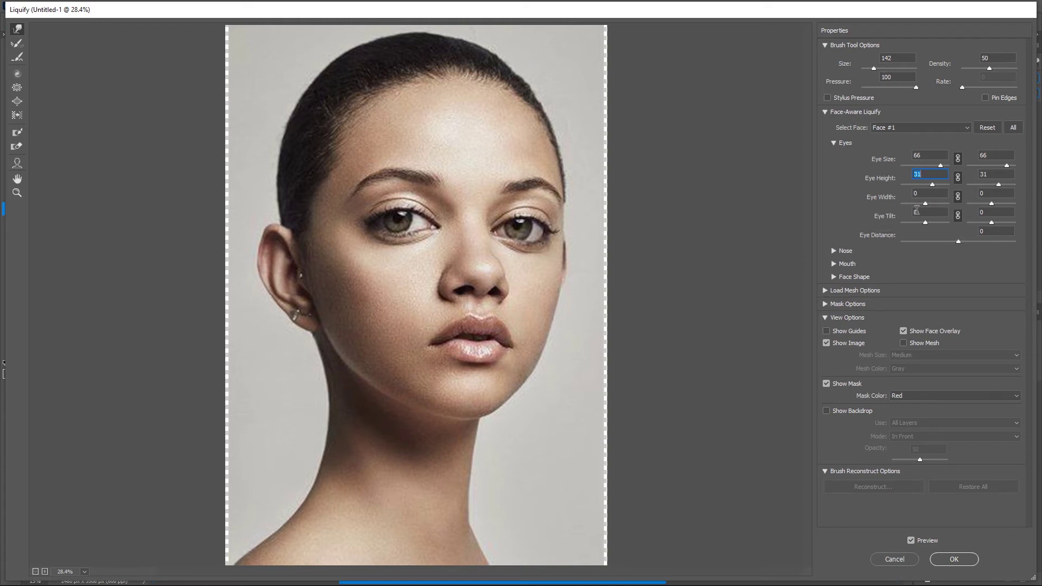
mouse_move(926, 204)
mouse_down()
mouse_move(943, 205)
mouse_move(932, 205)
mouse_up()
Set Eye Tilt to 66 for both eyes and compare the edited face with the original
mouse_move(925, 223)
mouse_down()
mouse_move(936, 225)
mouse_move(908, 231)
mouse_up()
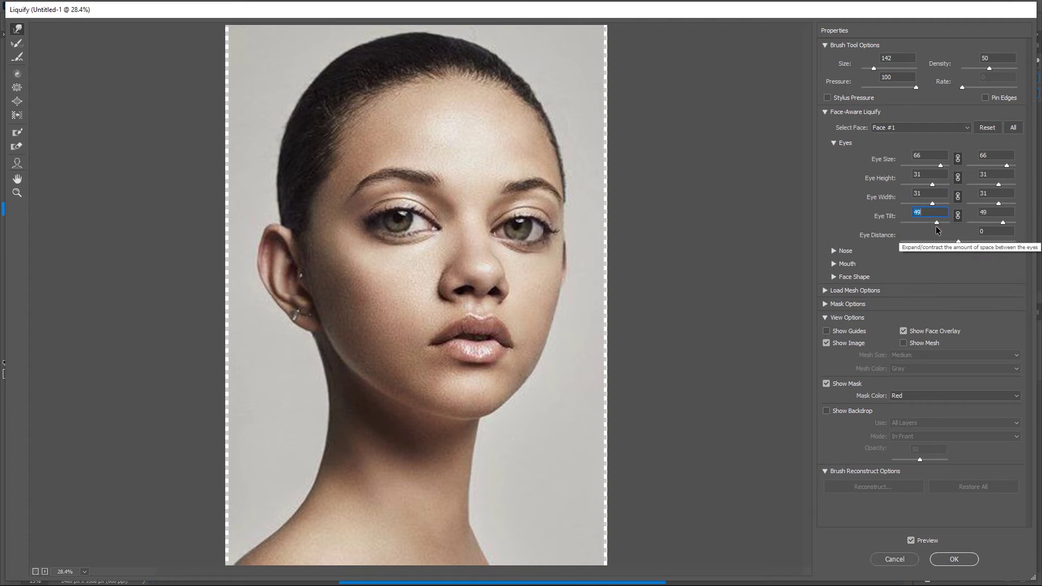
click(924, 223)
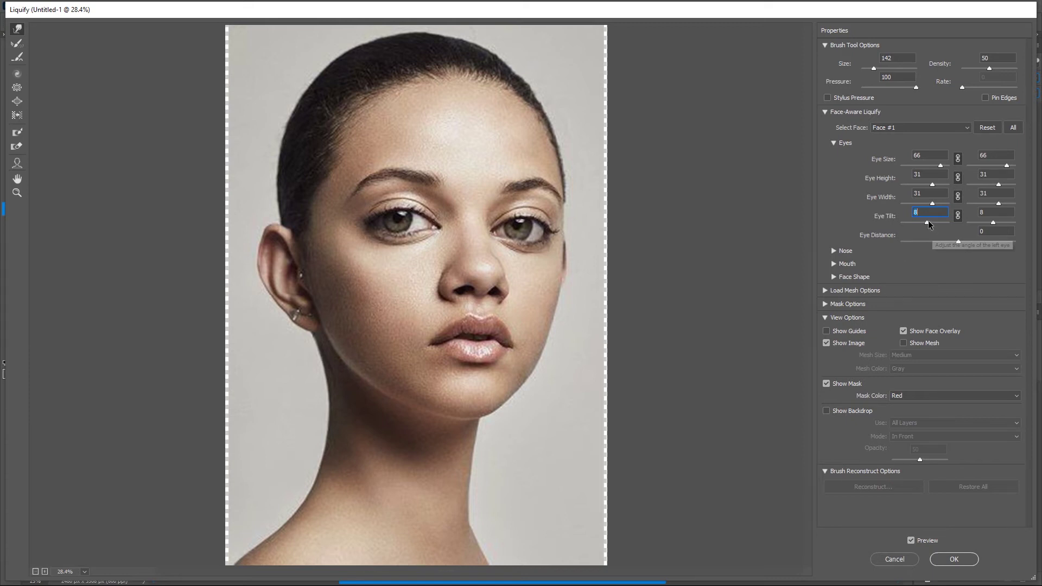
drag(928, 224, 941, 228)
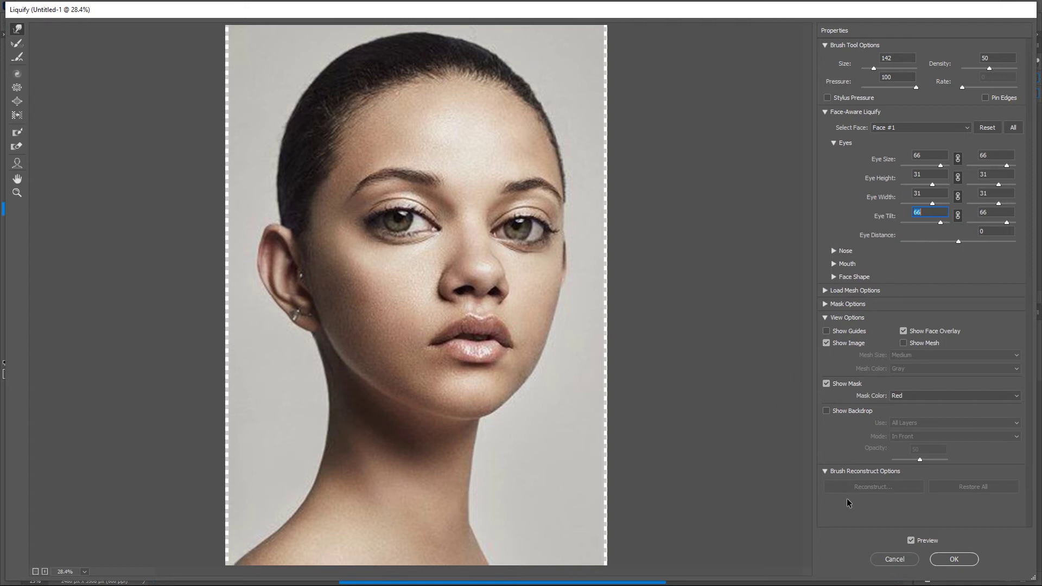
click(911, 541)
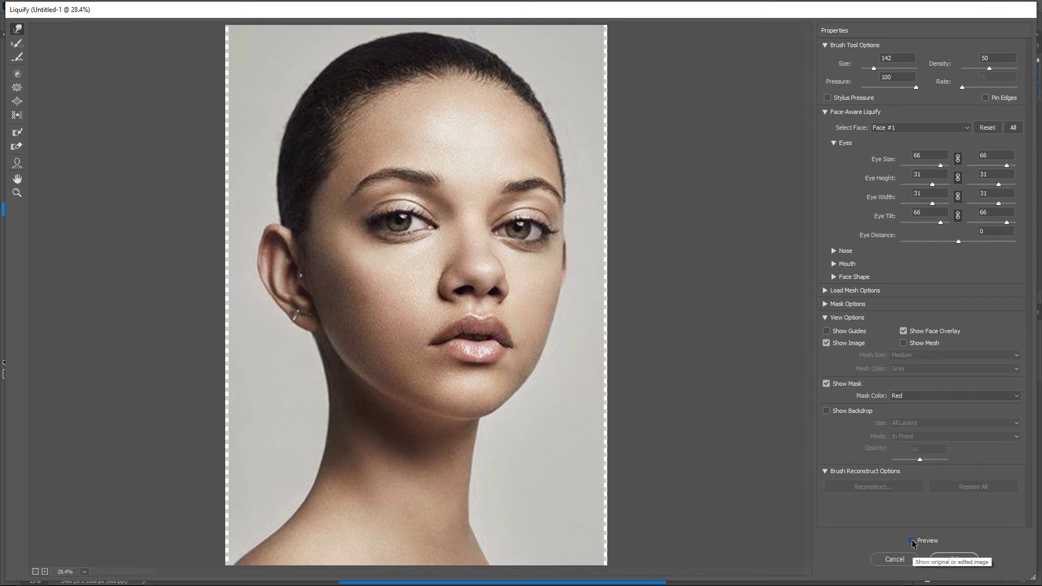
click(911, 541)
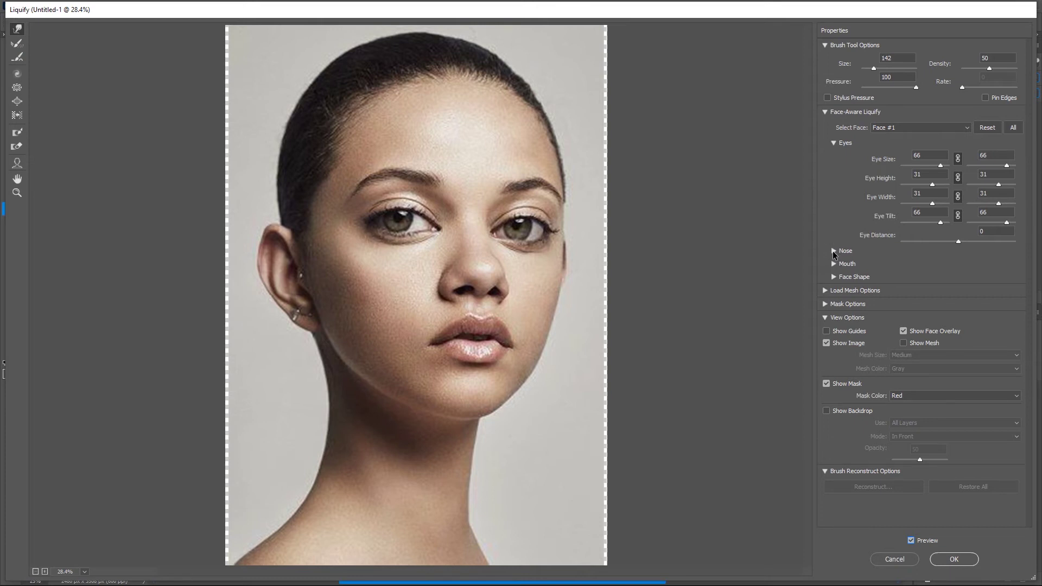
Set Nose Width to -99 and Nose Height to 0, and reveal the mouth settings
click(835, 251)
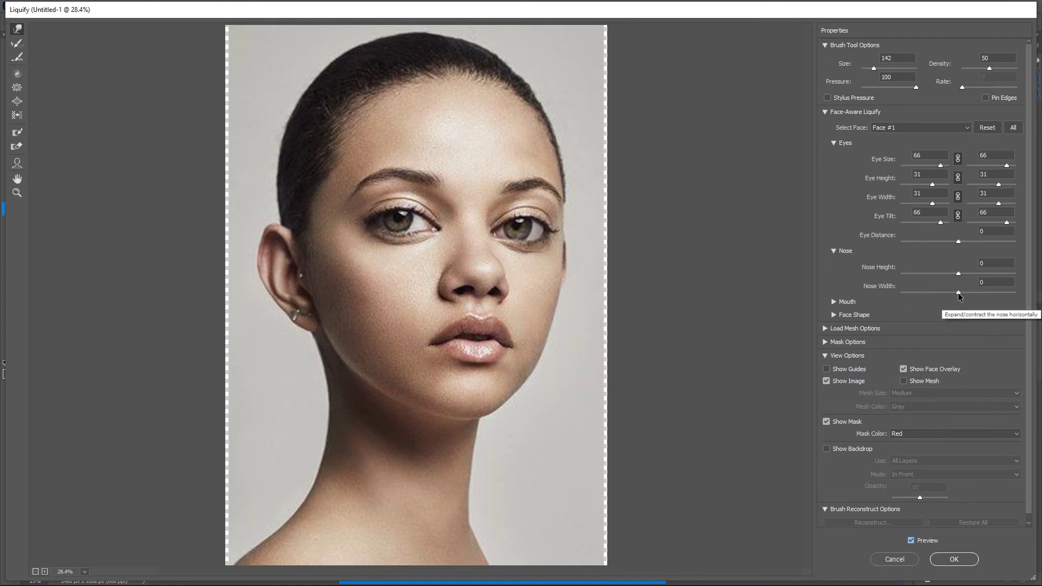
drag(958, 293, 904, 302)
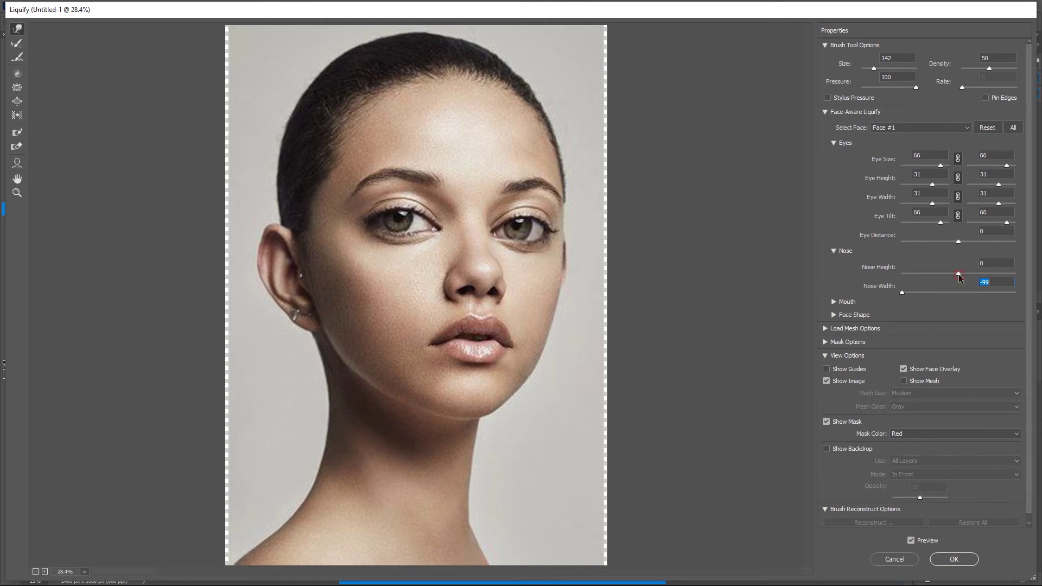
mouse_move(958, 274)
mouse_down()
mouse_move(934, 280)
mouse_move(964, 278)
mouse_move(951, 278)
mouse_up()
text(0)
click(834, 302)
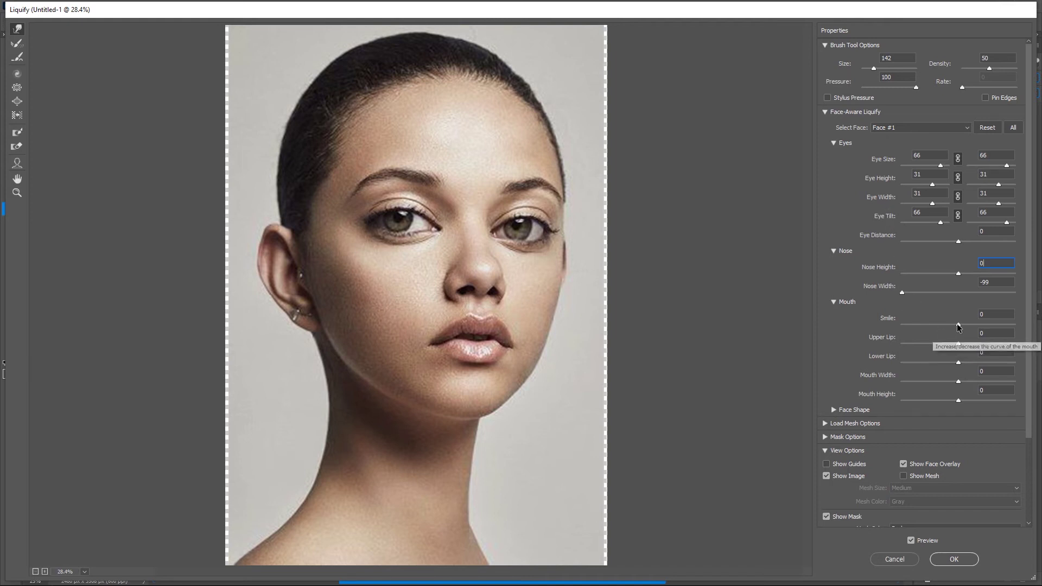
Try Smile at -100 and 94 and Upper Lip at -24, resetting both to 0
drag(958, 324, 897, 330)
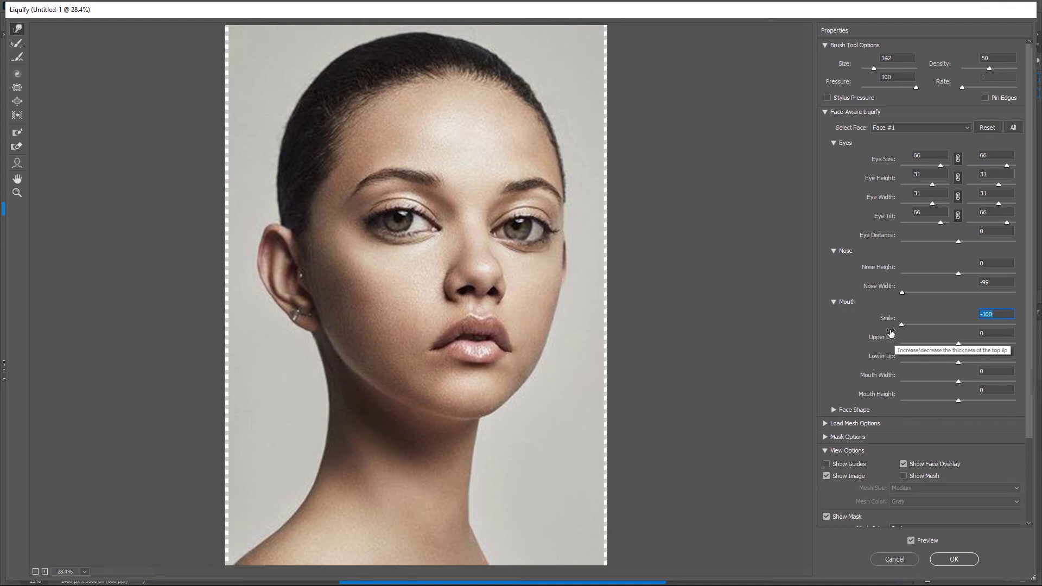
drag(901, 325, 1009, 325)
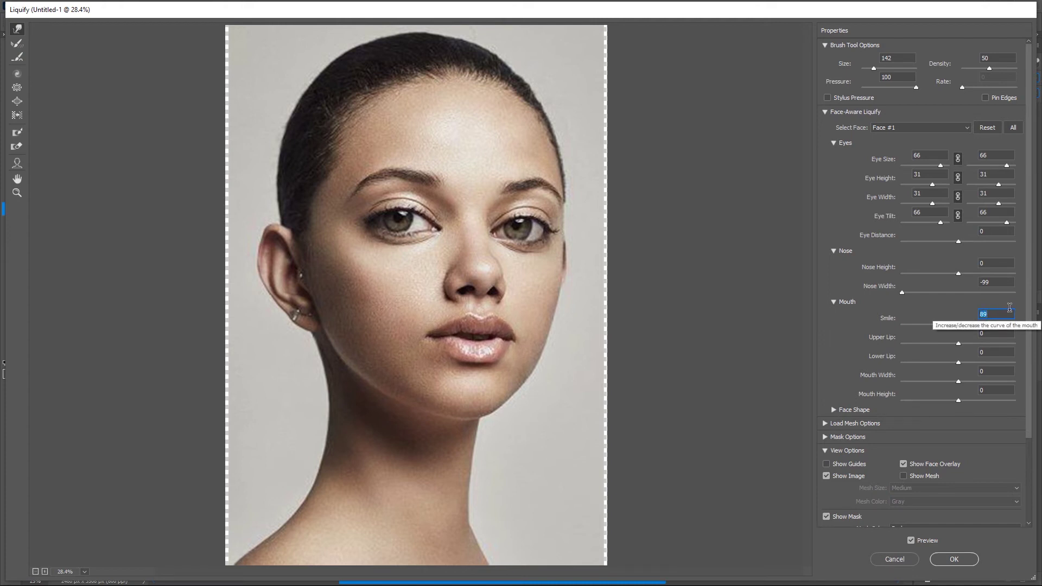
key(Up)
key(Up)
key(Up)
key(Up)
key(Up)
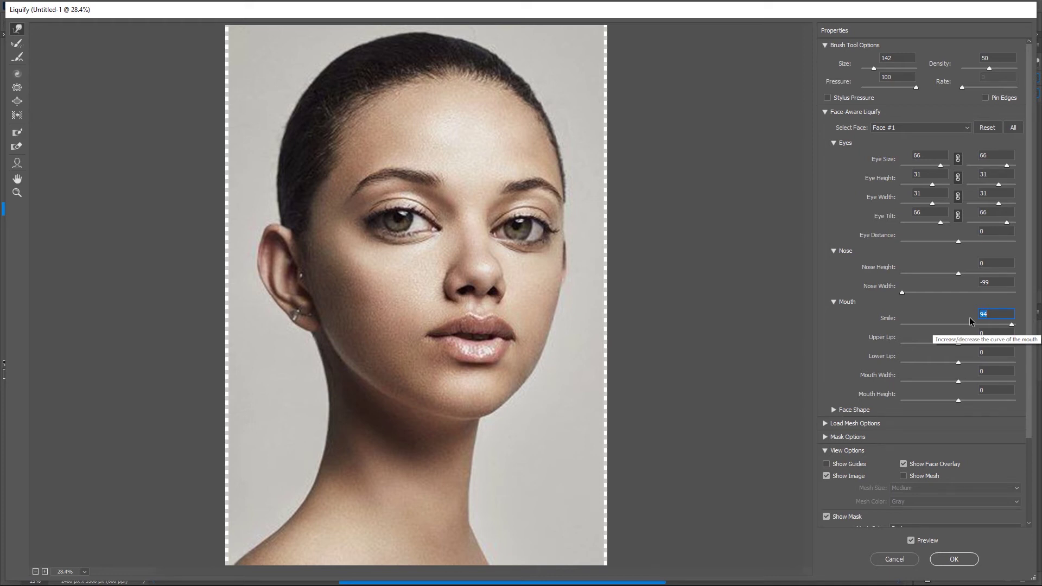
text(0)
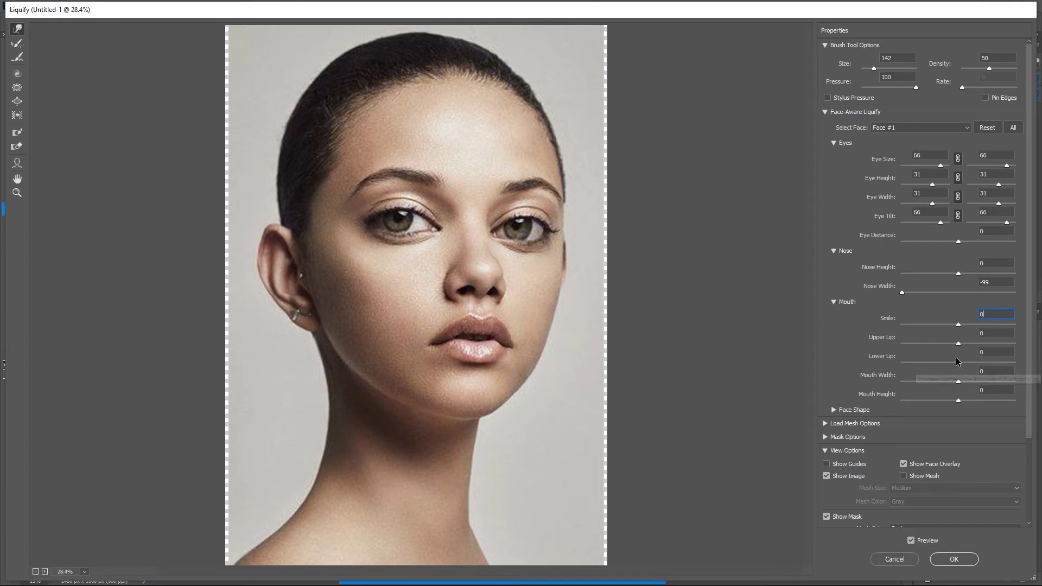
drag(958, 344, 928, 352)
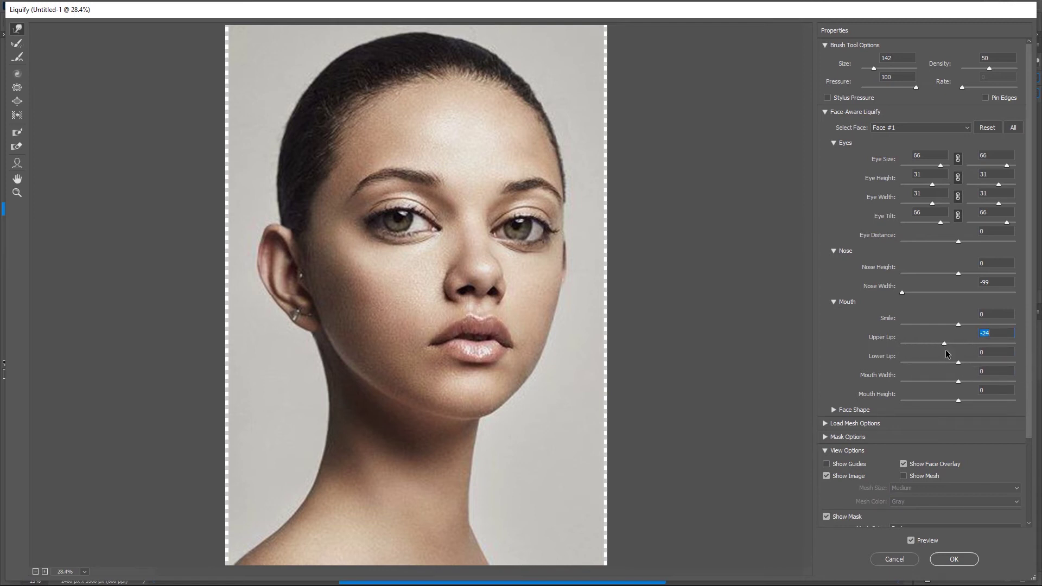
text(0)
Set Mouth Width to -100 and leave Mouth Height at 0
drag(958, 382, 896, 393)
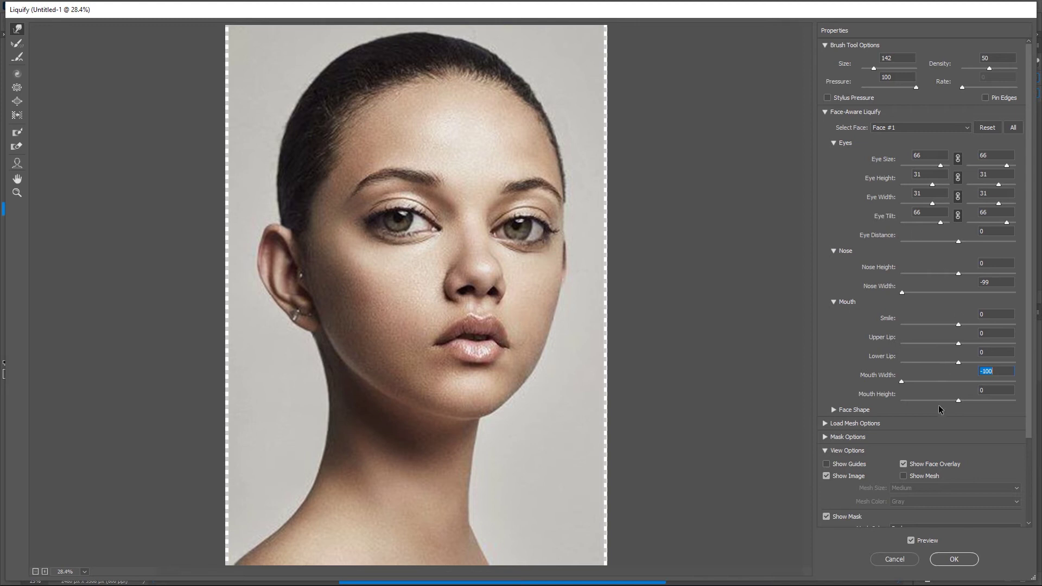
mouse_move(958, 400)
mouse_down()
mouse_move(912, 407)
mouse_move(967, 398)
mouse_up()
text(0)
Narrow the face shape by setting Face Width to -89 and Jawline to -21
click(834, 411)
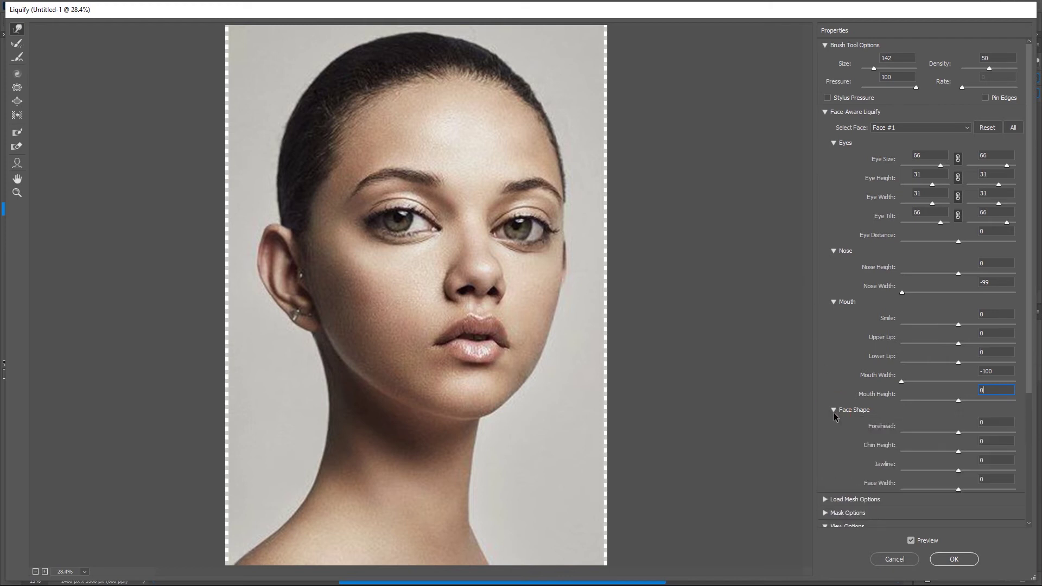
scroll(962, 376, down, 1)
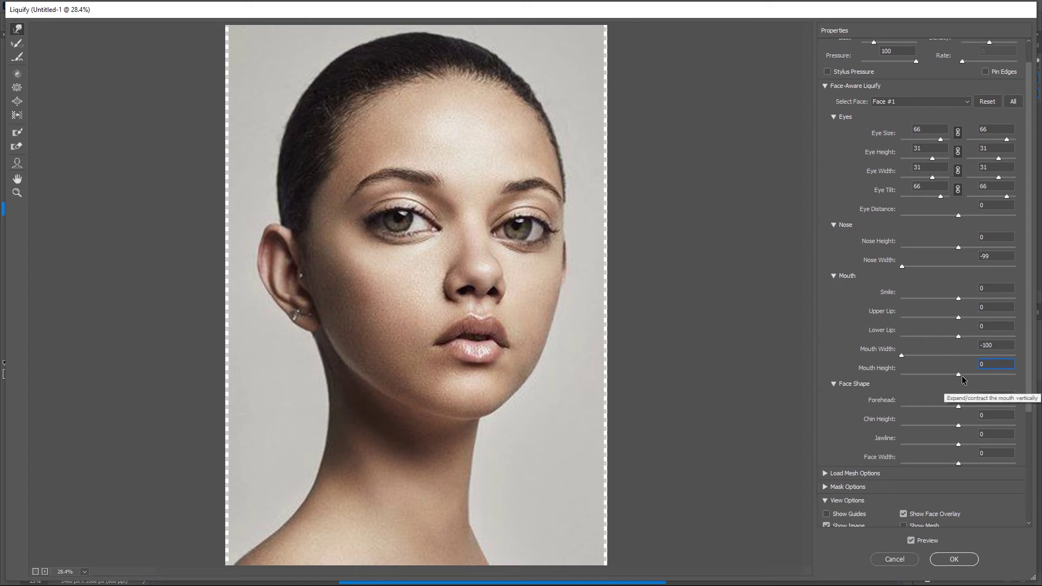
scroll(961, 376, down, 3)
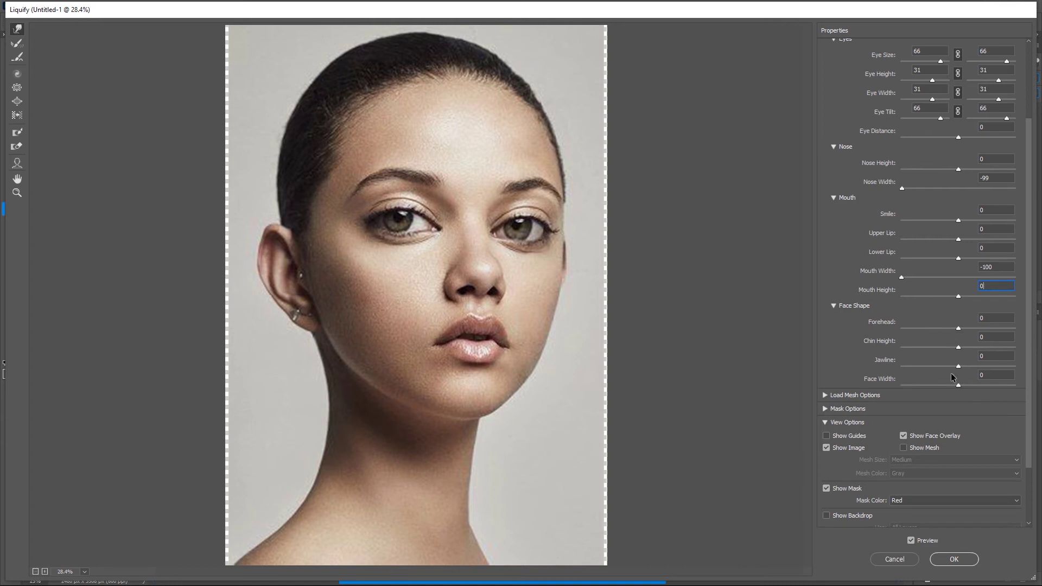
drag(959, 386, 907, 386)
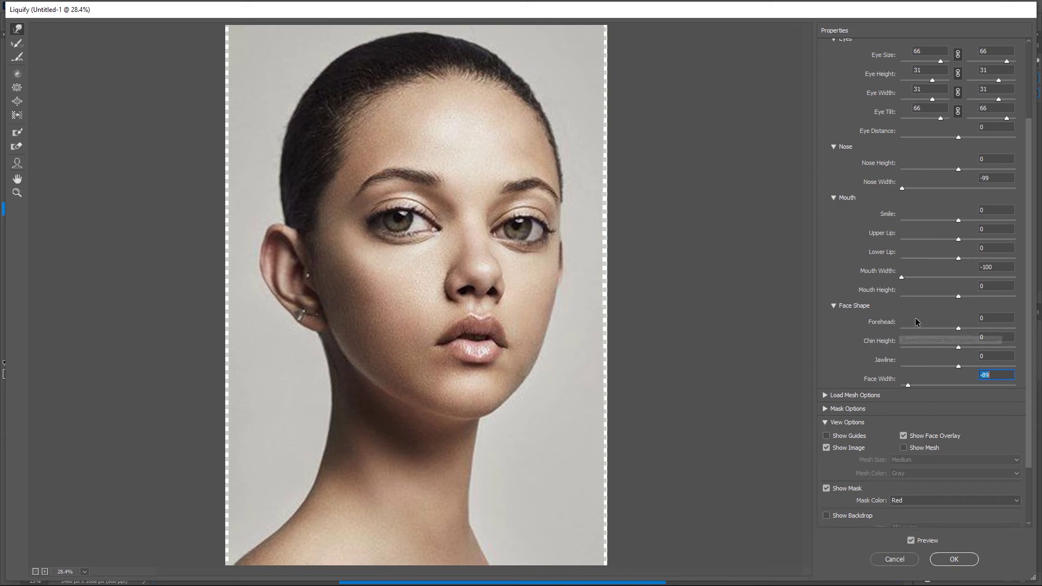
mouse_move(958, 366)
mouse_down()
mouse_move(924, 373)
mouse_move(947, 368)
mouse_up()
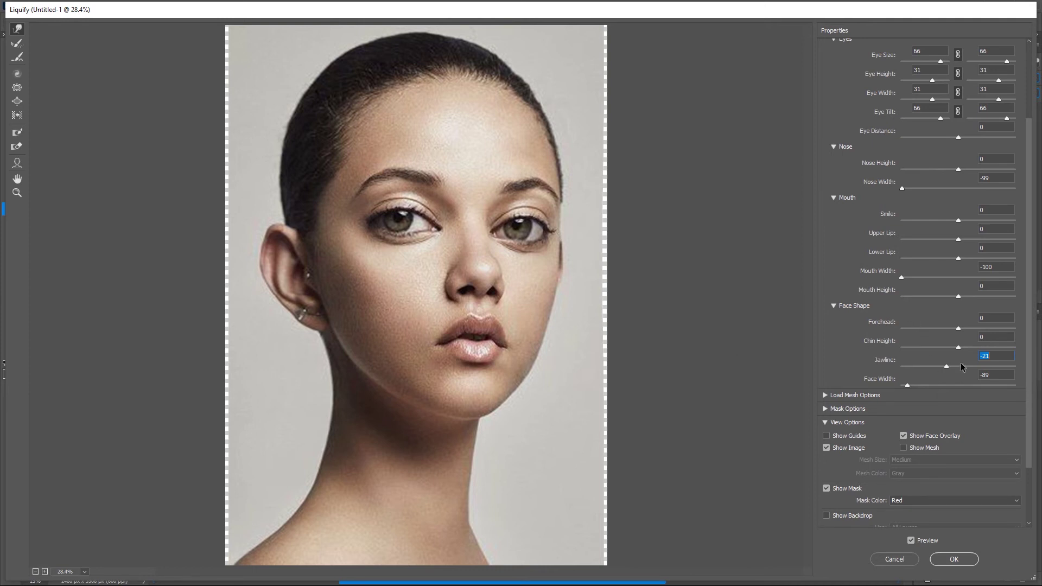
Set Chin Height to 30 and lower Forehead to about -19 in the face shape settings
mouse_move(957, 346)
mouse_down()
mouse_move(933, 349)
mouse_move(997, 350)
mouse_move(926, 348)
mouse_move(920, 361)
mouse_move(971, 355)
mouse_move(959, 351)
mouse_up()
mouse_move(968, 347)
mouse_down()
mouse_move(954, 350)
mouse_move(976, 348)
mouse_up()
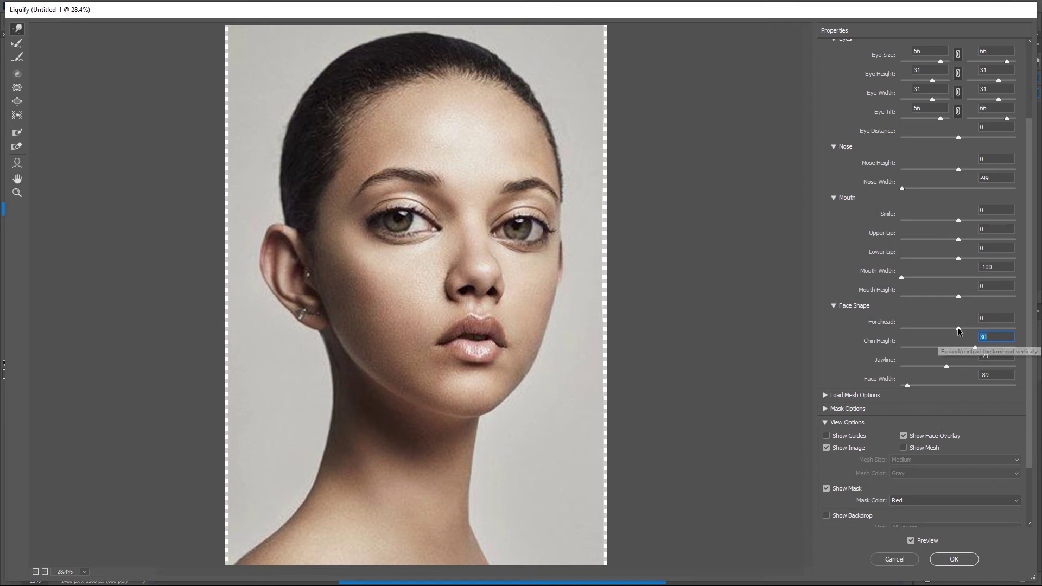
drag(958, 328, 927, 334)
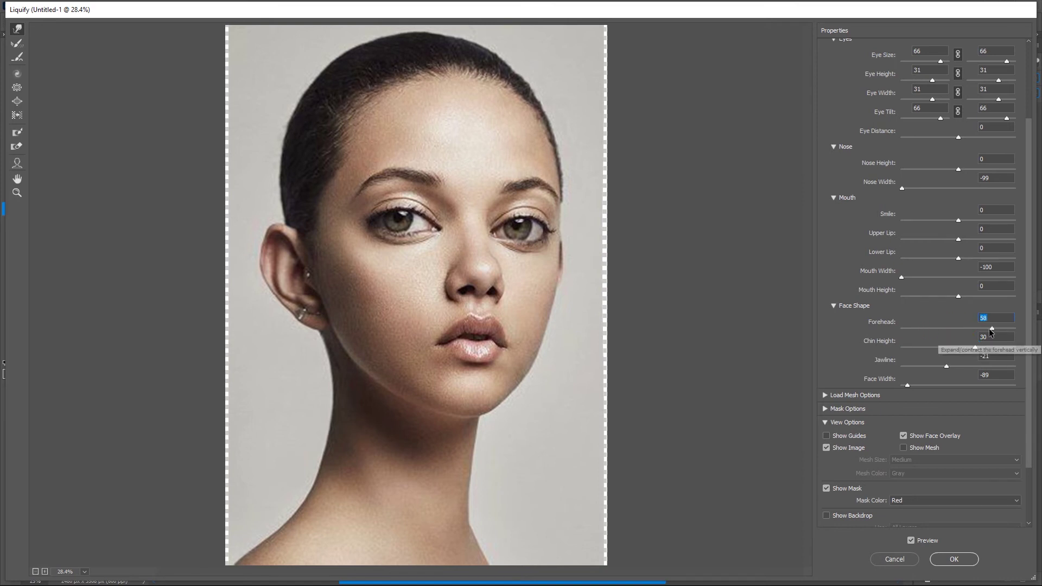
click(948, 329)
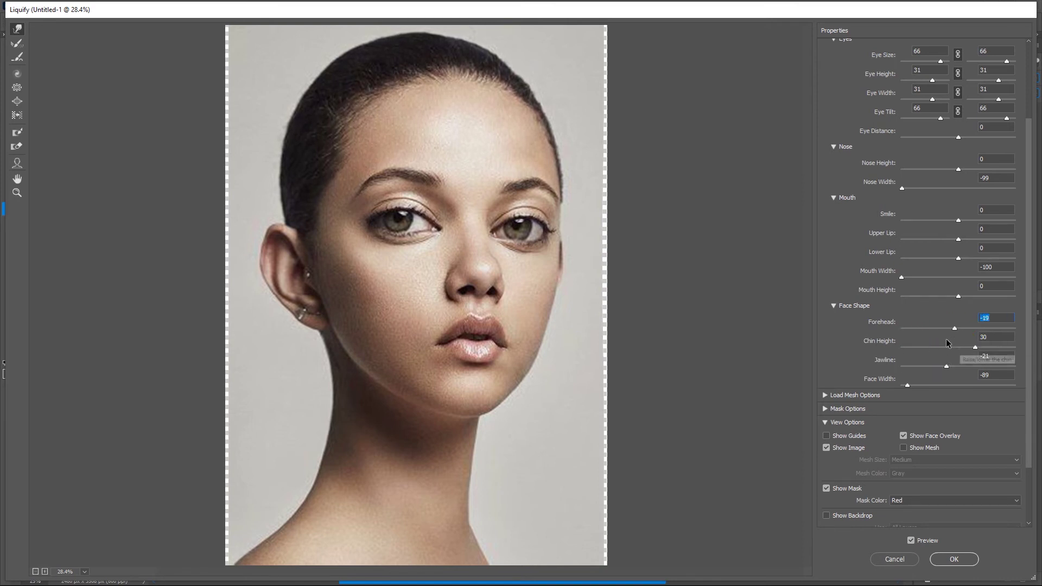
Reset Forehead to 0 and compare the reshaped face with the original using the preview
text(0)
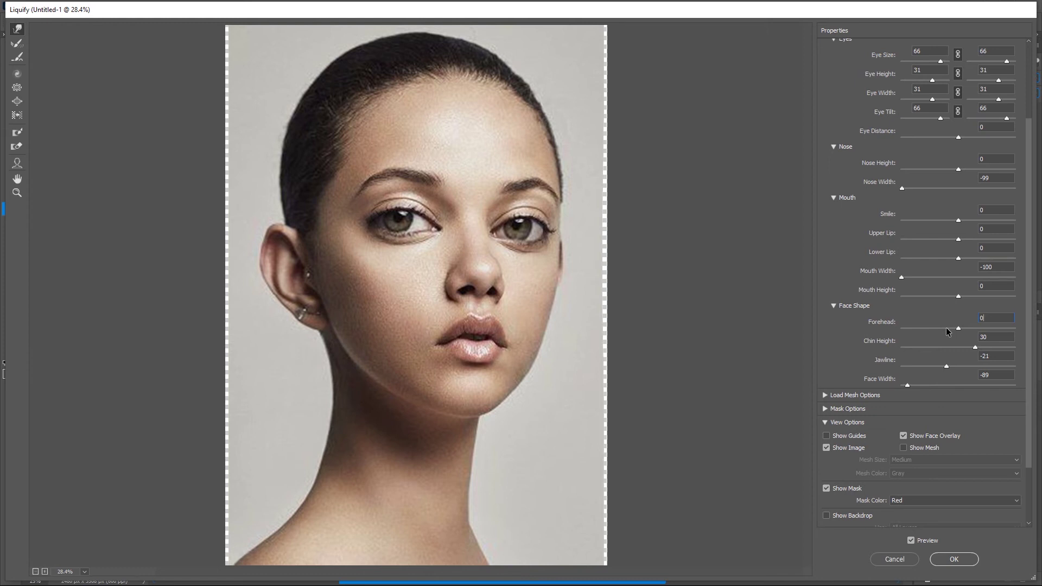
click(911, 541)
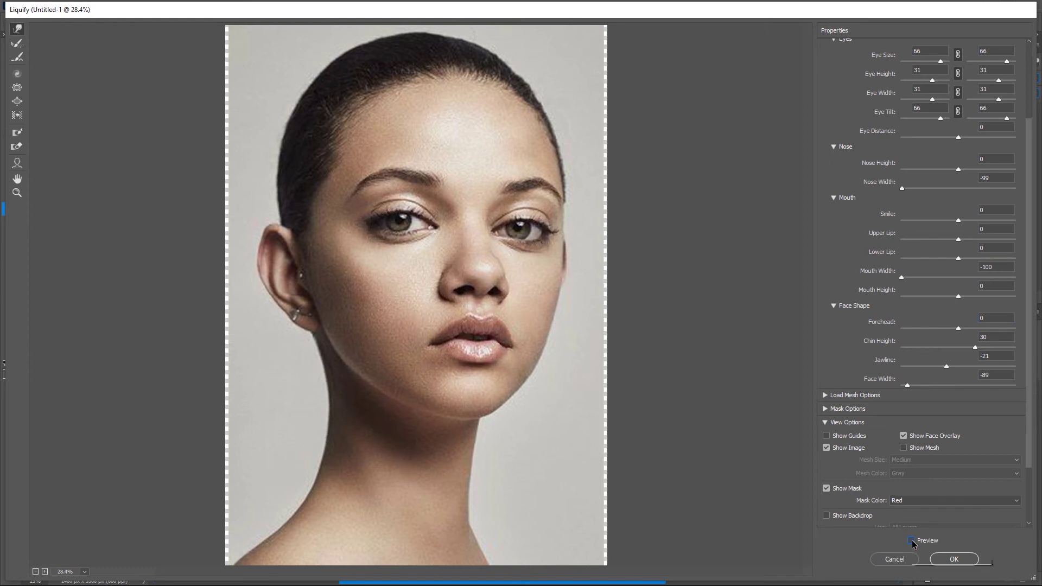
click(911, 540)
click(911, 541)
click(911, 541)
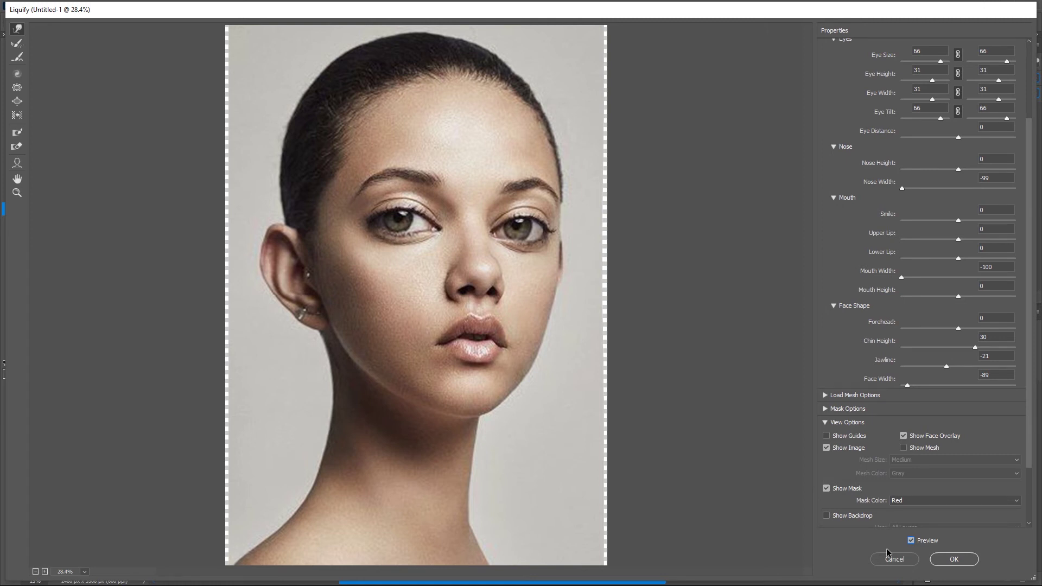
Apply the Liquify changes and compare the portrait with its smart filter hidden and shown
click(949, 559)
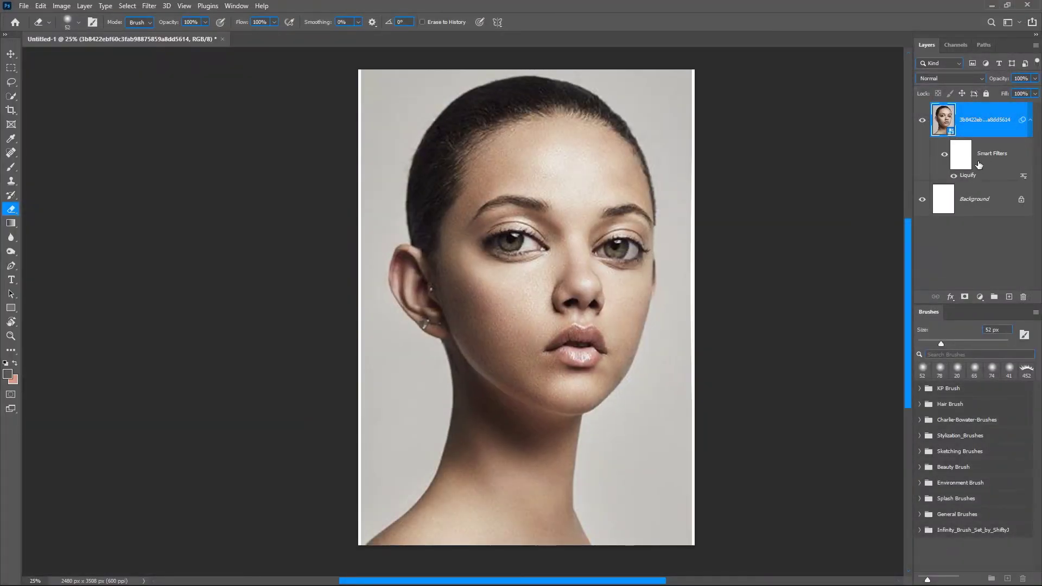
click(944, 155)
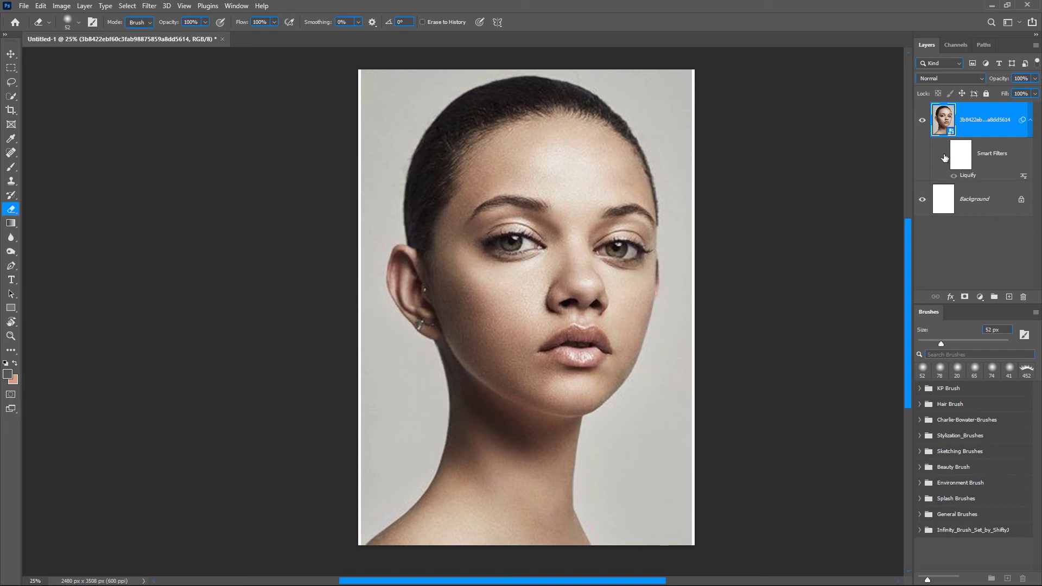
click(945, 156)
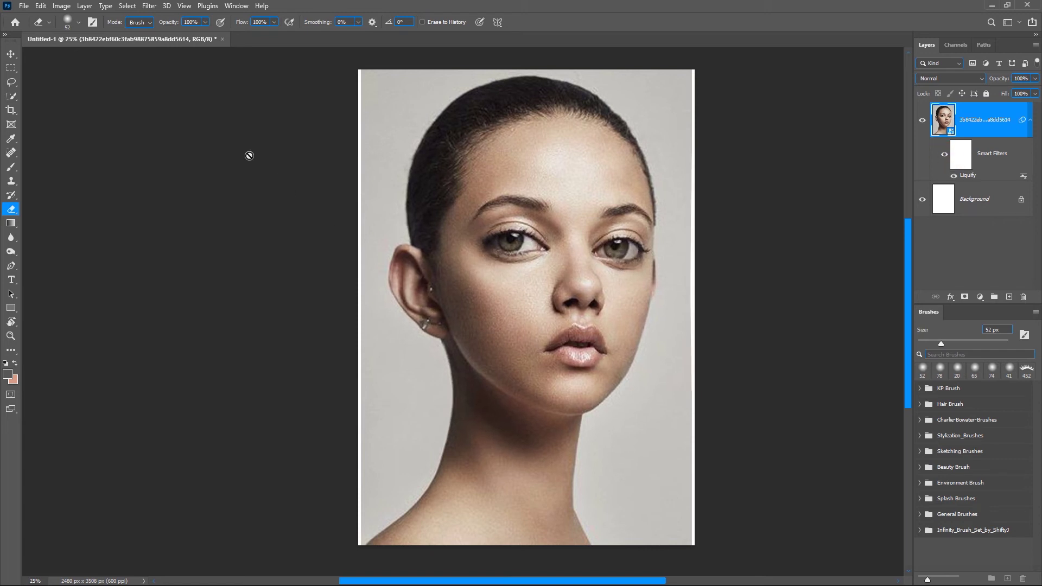
Run Liquify on the portrait again and push the outline of the head inward with a size 1400 Forward Warp brush
click(149, 6)
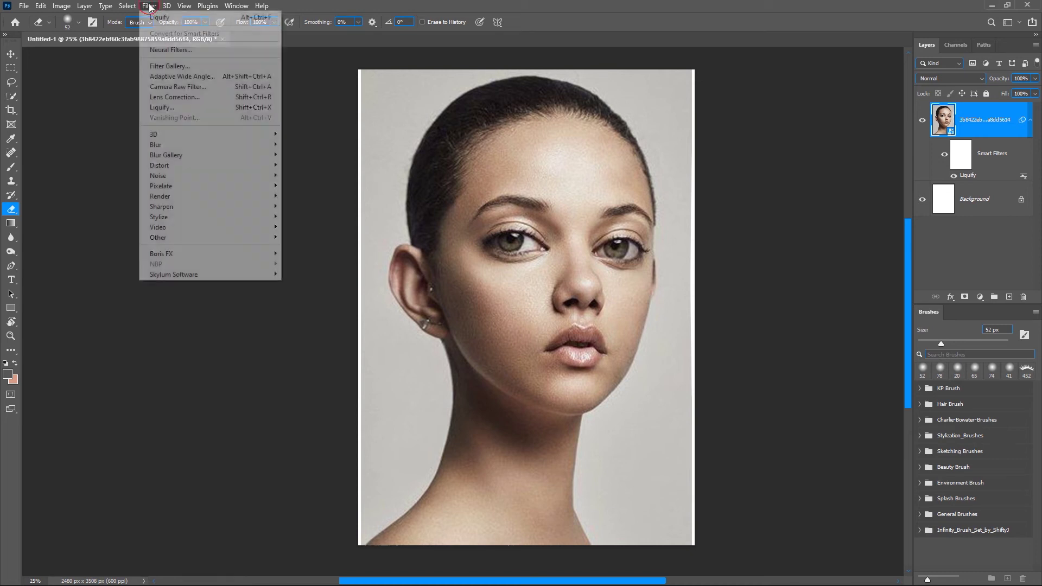
click(164, 107)
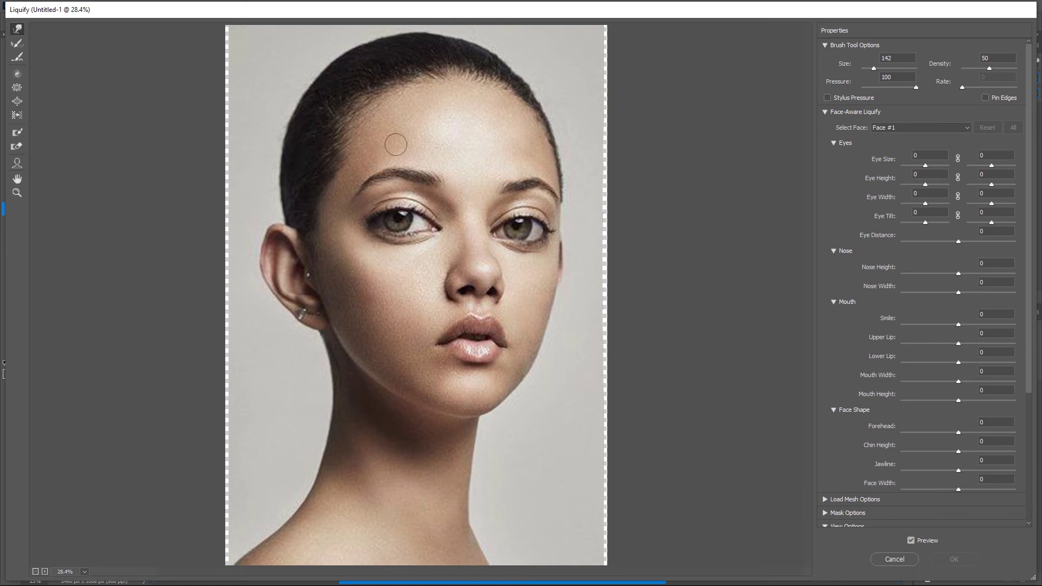
key(space)
key(bracketright)
key(bracketright)
key(bracketright)
key(bracketright)
key(bracketright)
key(bracketright)
key(bracketright)
key(bracketright)
key(bracketright)
key(bracketright)
key(bracketright)
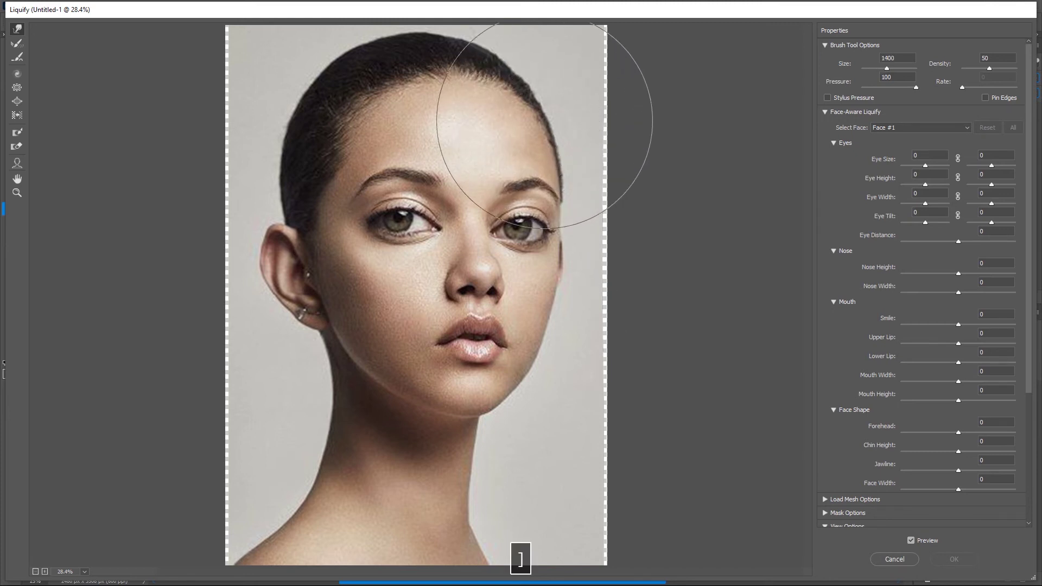
key(bracketright)
key(bracketright)
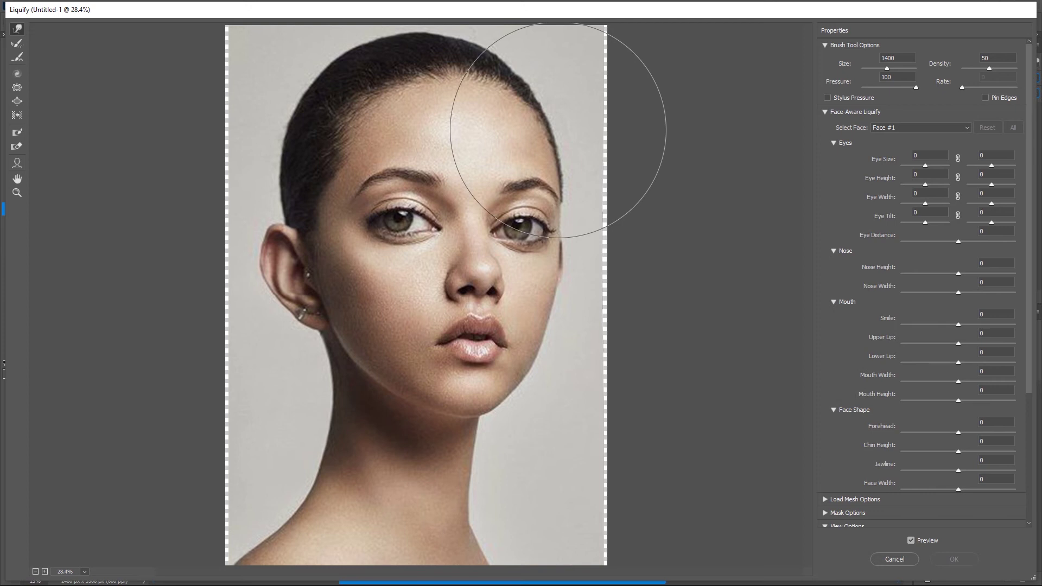
mouse_move(535, 67)
mouse_down()
mouse_move(584, 154)
mouse_move(582, 135)
mouse_up()
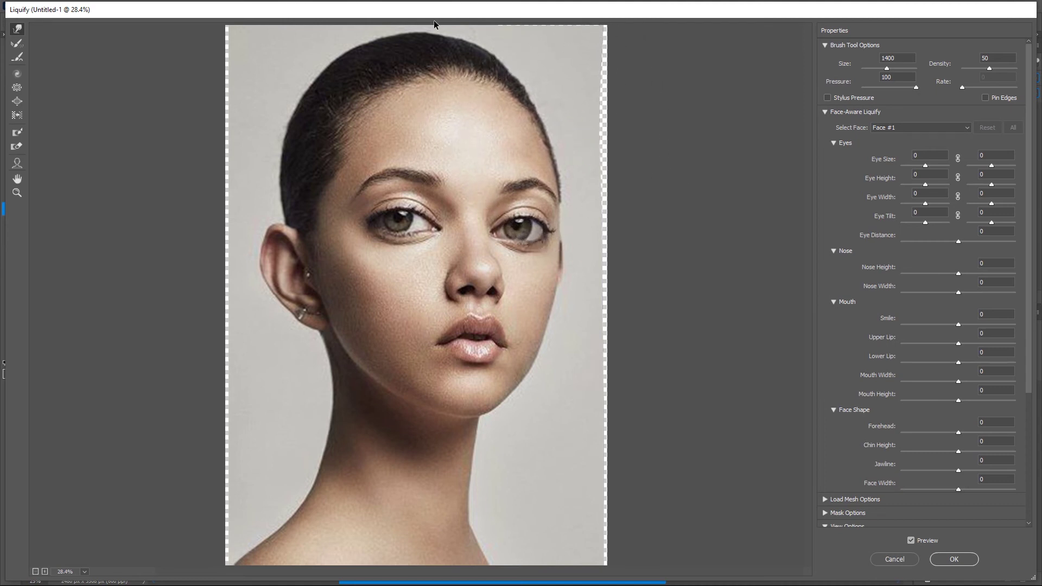
mouse_move(437, 38)
mouse_down()
mouse_move(450, 61)
mouse_move(465, 24)
mouse_up()
drag(264, 127, 265, 129)
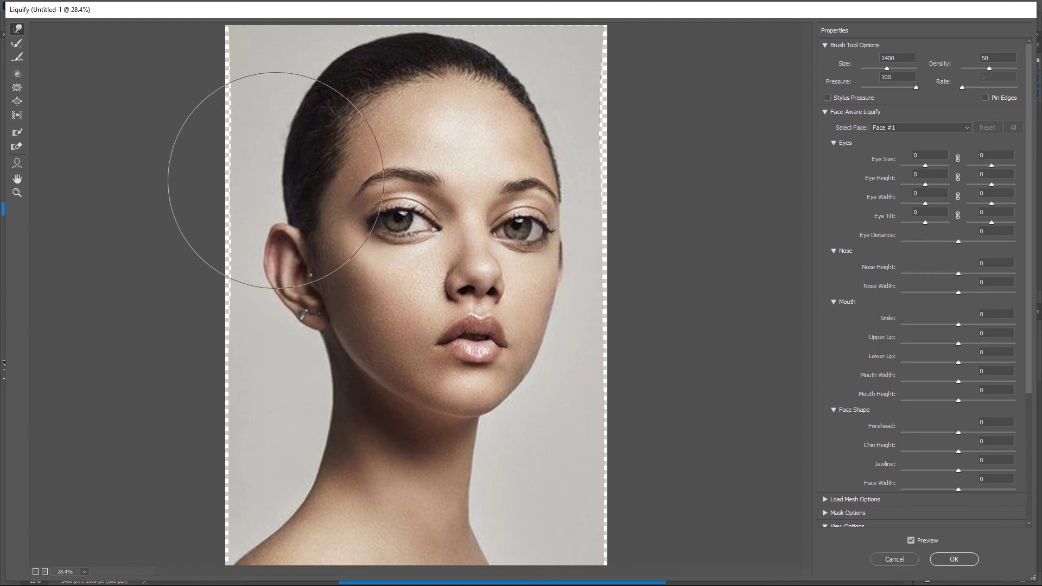
mouse_move(275, 180)
mouse_down()
mouse_move(288, 136)
mouse_move(295, 148)
mouse_up()
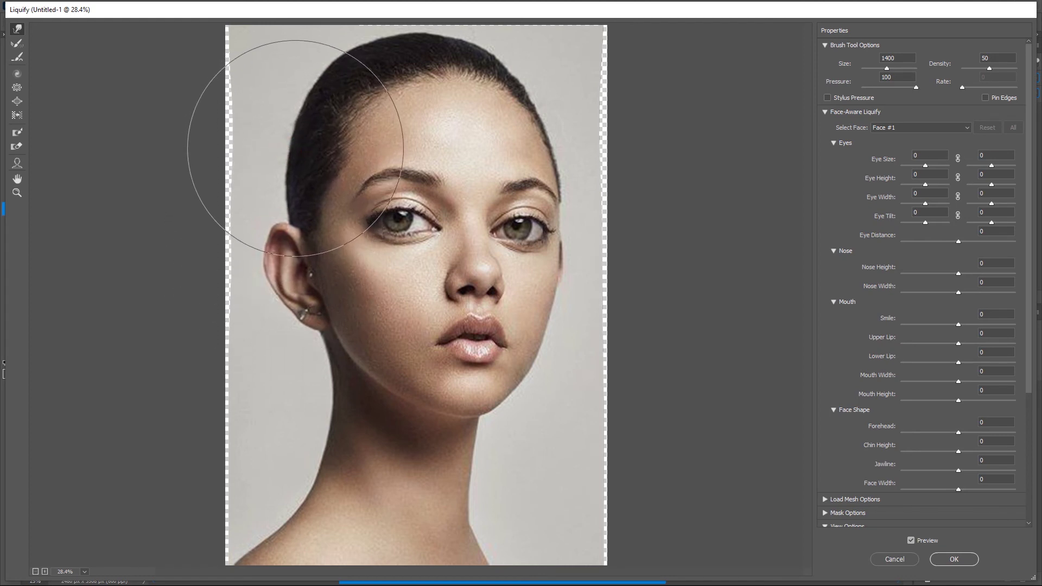
Refine the contour of the skull and hairline on both sides with the warp brush at size 900
key(bracketleft)
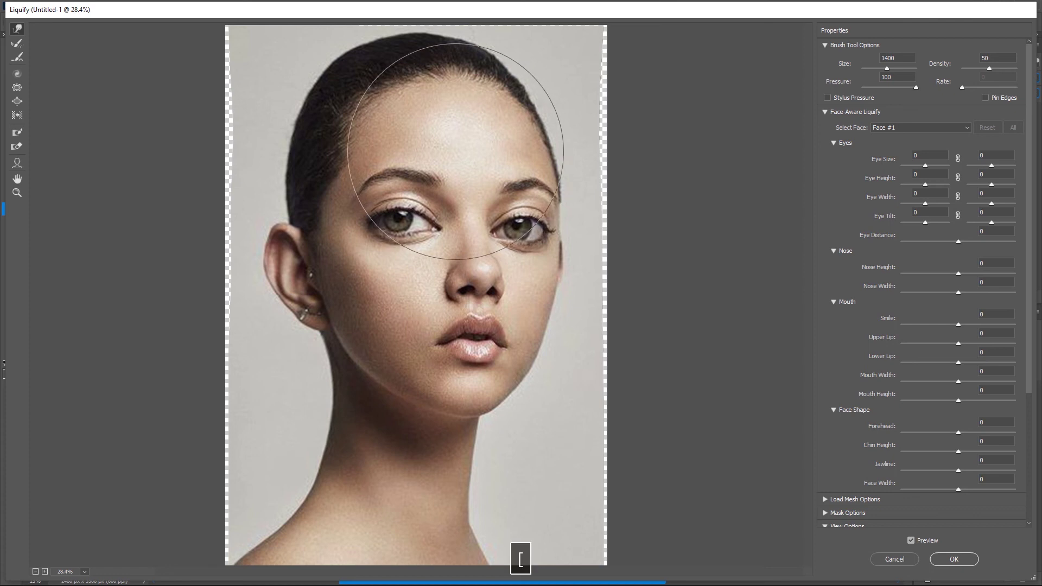
key(bracketleft)
key(bracketleft)
key(bracketleft)
key(bracketleft)
key(bracketleft)
key(bracketleft)
key(bracketleft)
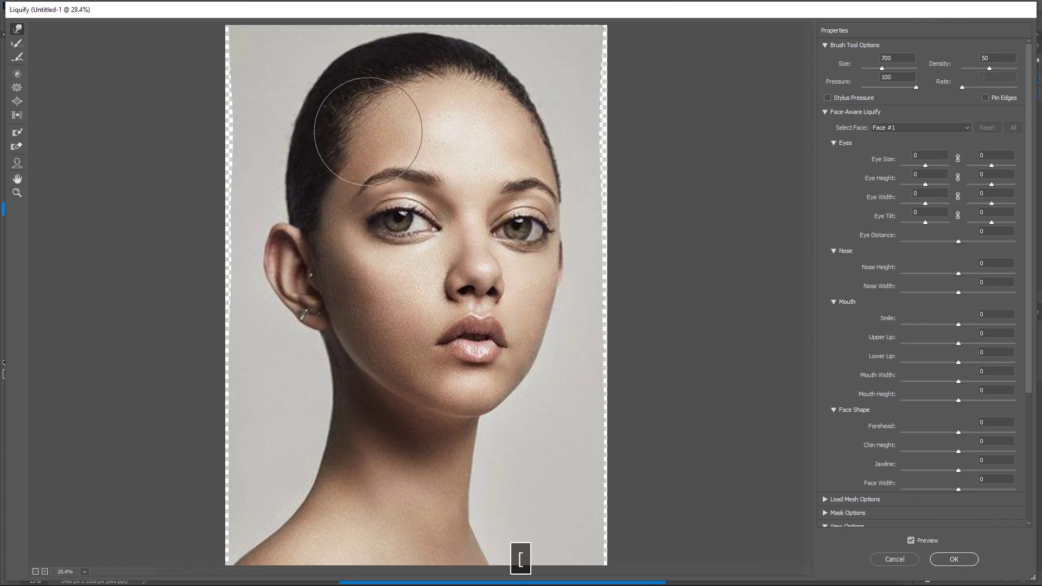
key(bracketright)
key(bracketright)
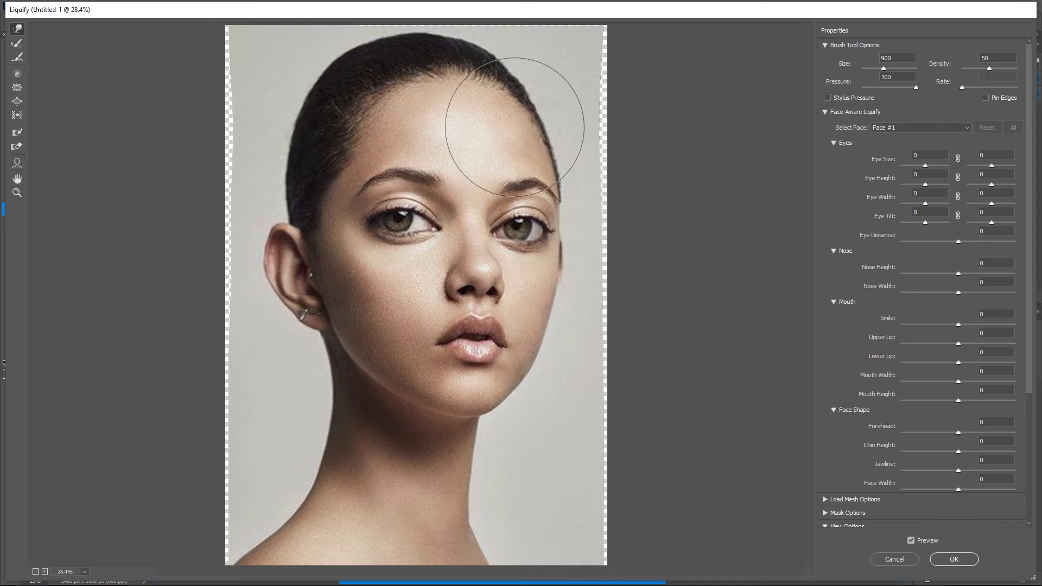
drag(501, 82, 488, 77)
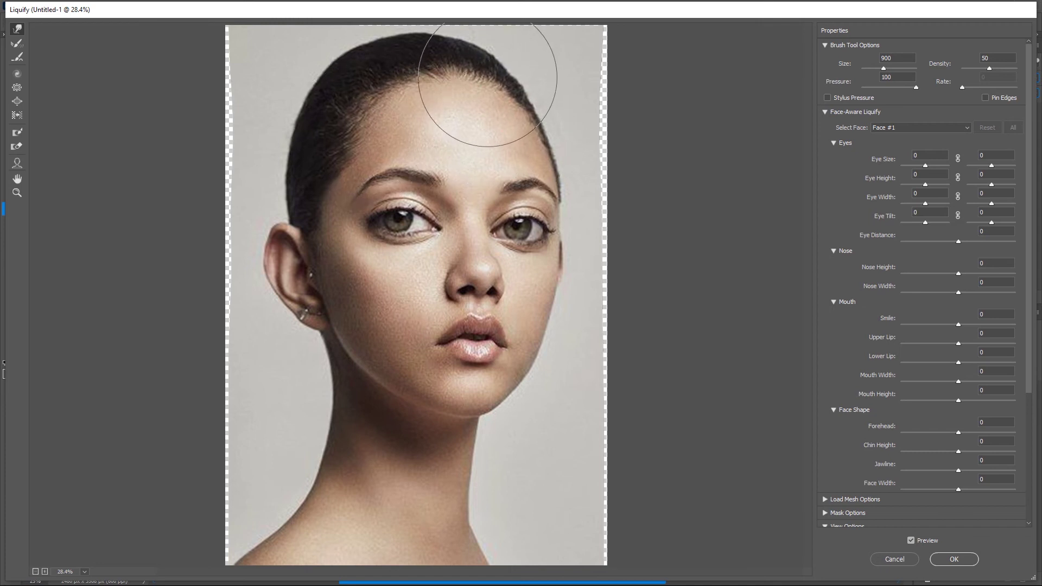
mouse_move(535, 121)
mouse_down()
mouse_move(522, 95)
mouse_move(507, 105)
mouse_move(527, 104)
mouse_up()
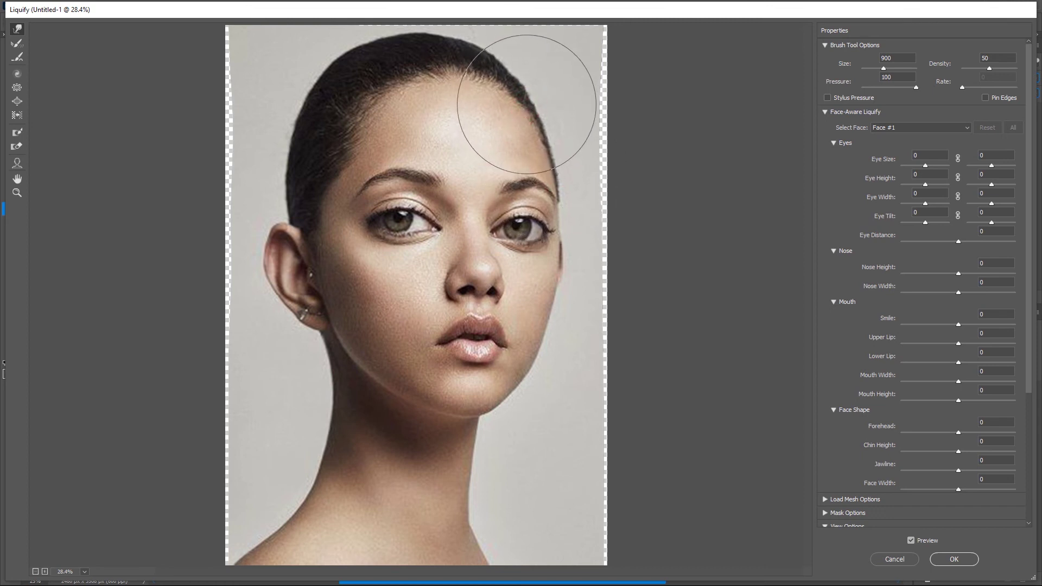
click(349, 65)
click(346, 83)
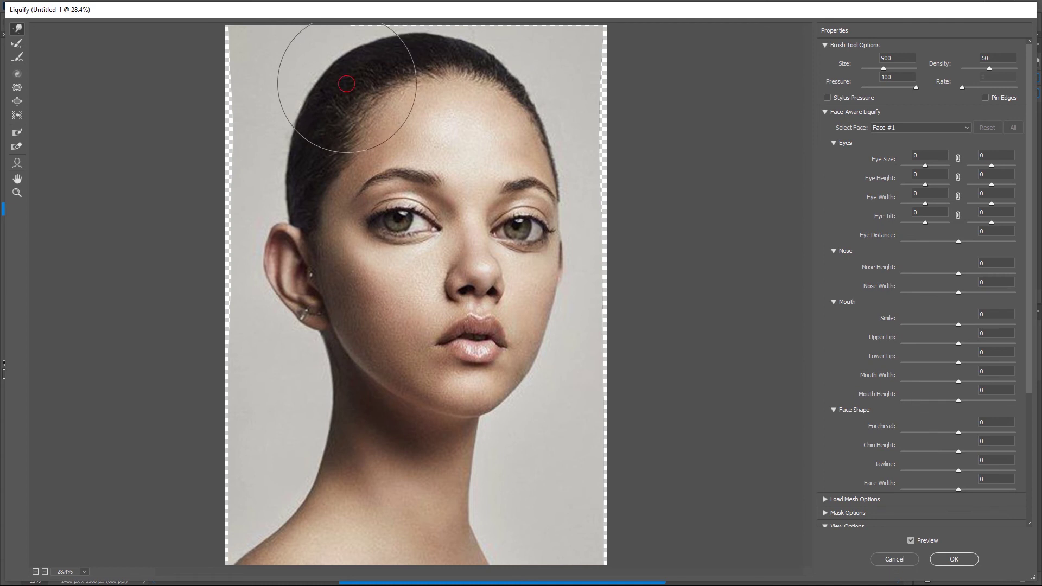
mouse_move(346, 84)
mouse_down()
mouse_move(298, 105)
mouse_move(325, 128)
mouse_move(279, 139)
mouse_move(268, 181)
mouse_move(279, 179)
mouse_up()
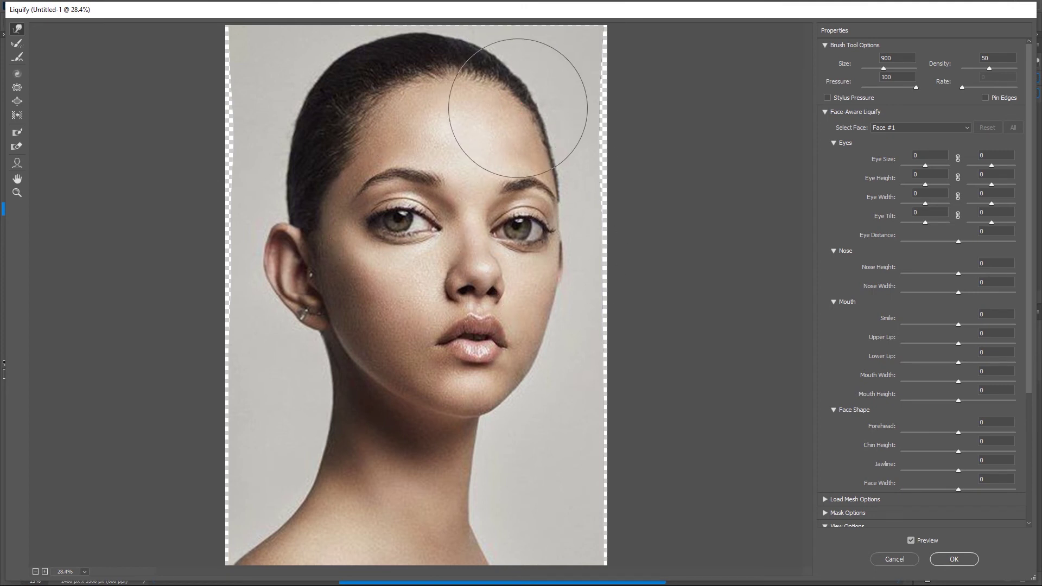
drag(510, 105, 520, 115)
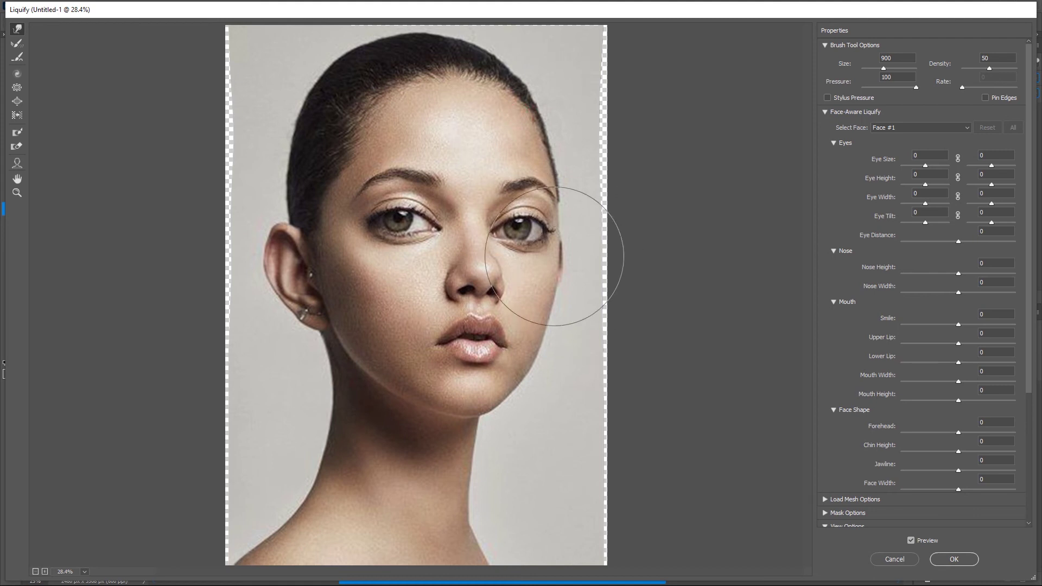
Touch up the head's contour at the temple above the narrower eye and compare the warped head with the original
click(910, 540)
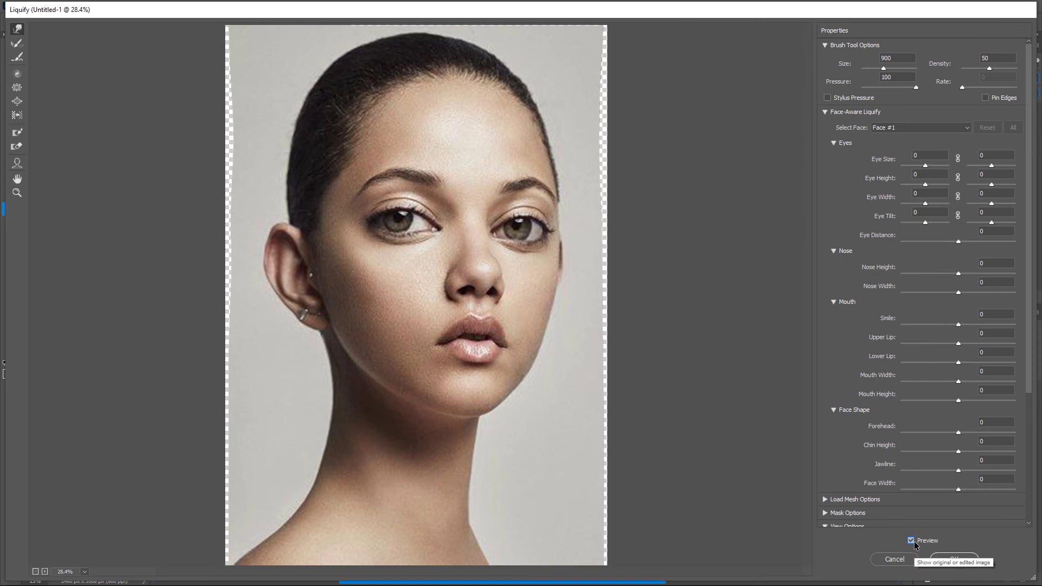
click(912, 540)
click(914, 541)
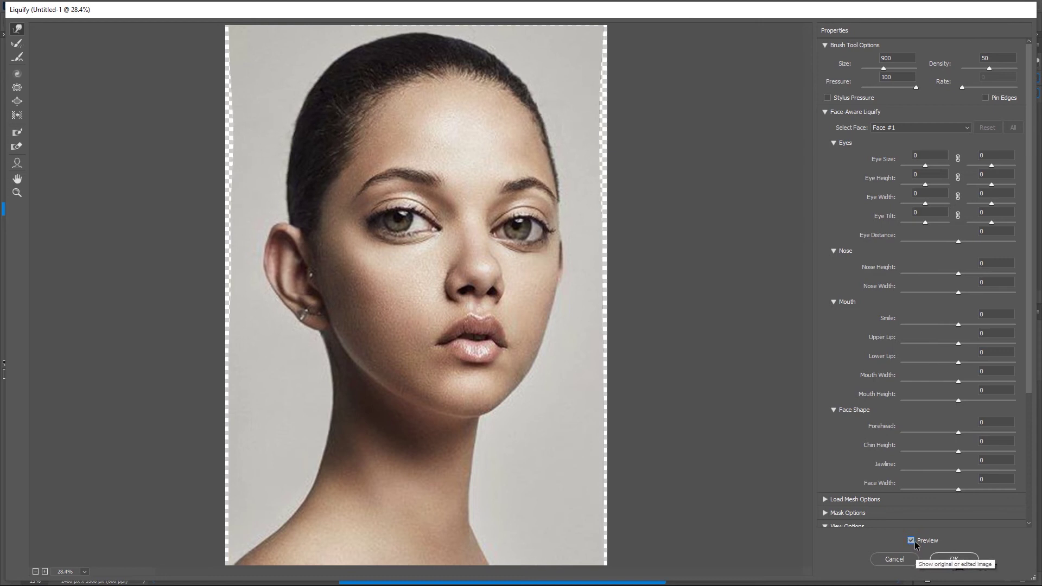
drag(539, 144, 546, 152)
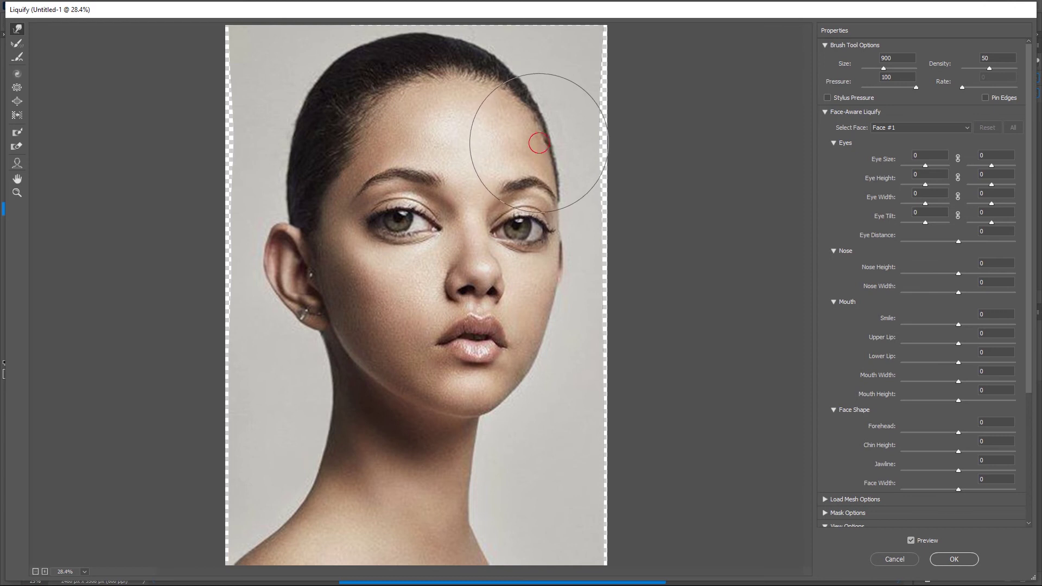
click(909, 539)
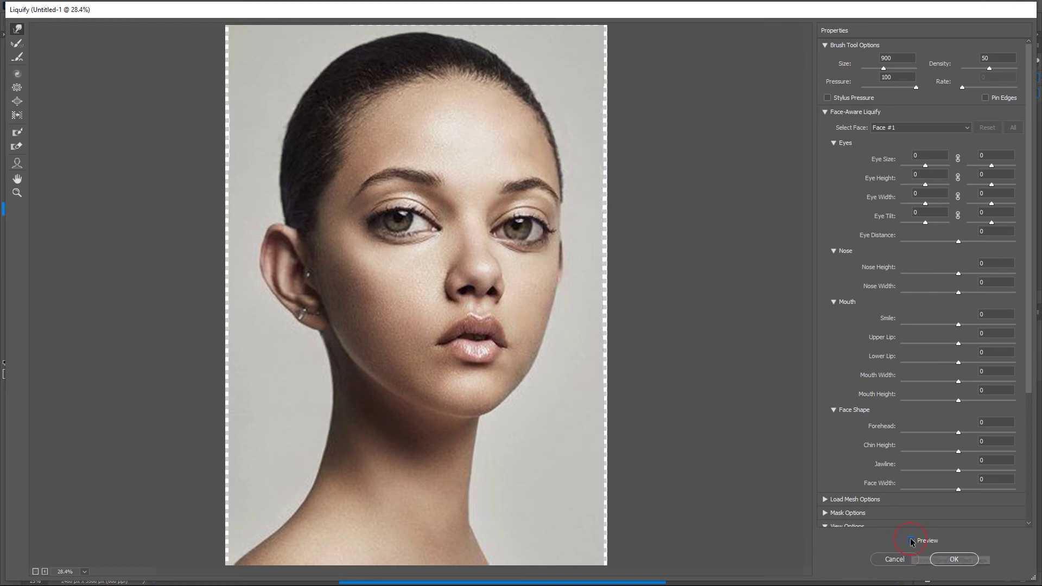
click(910, 540)
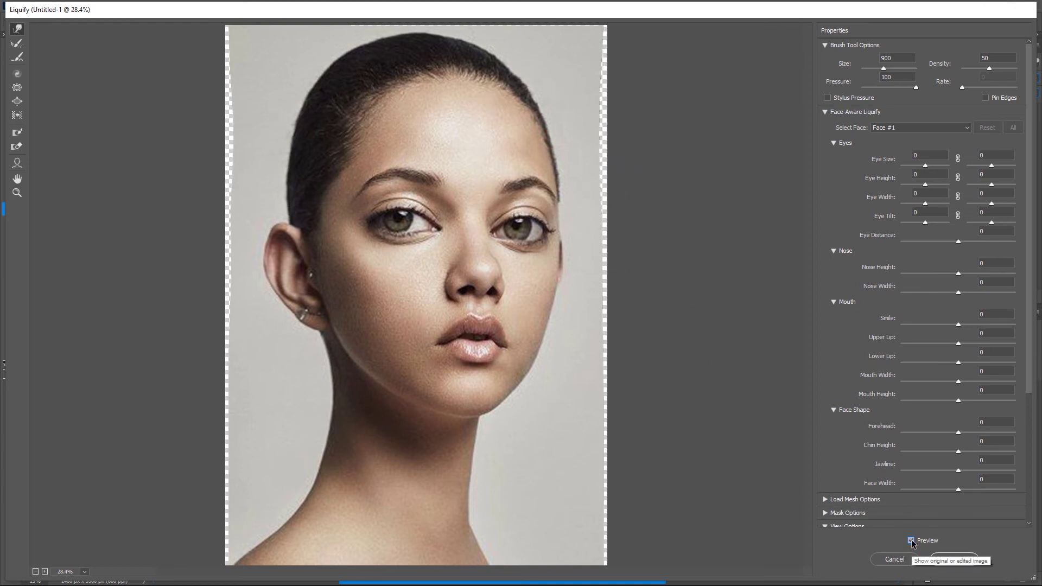
click(911, 540)
click(911, 541)
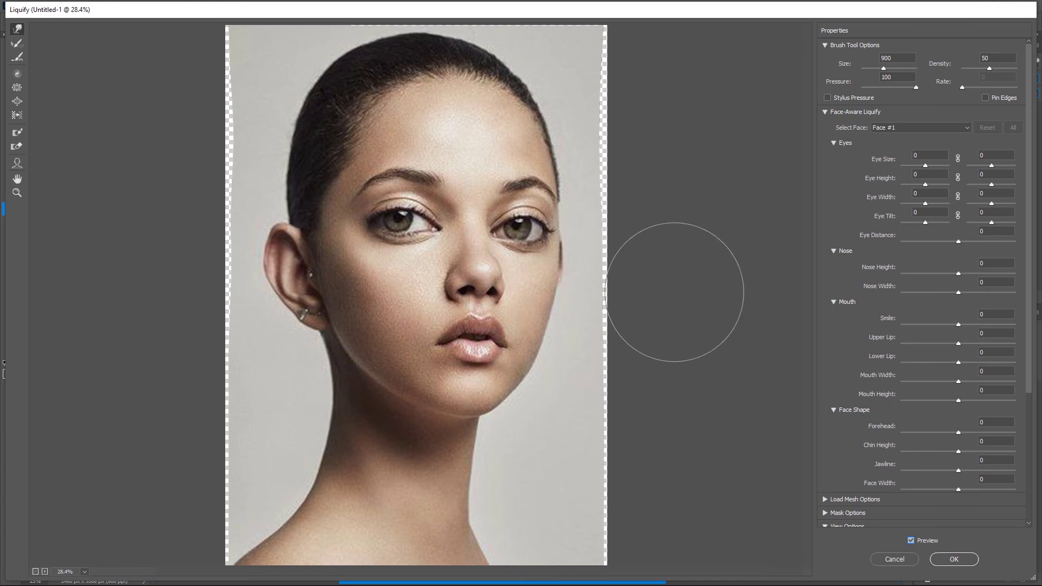
click(321, 46)
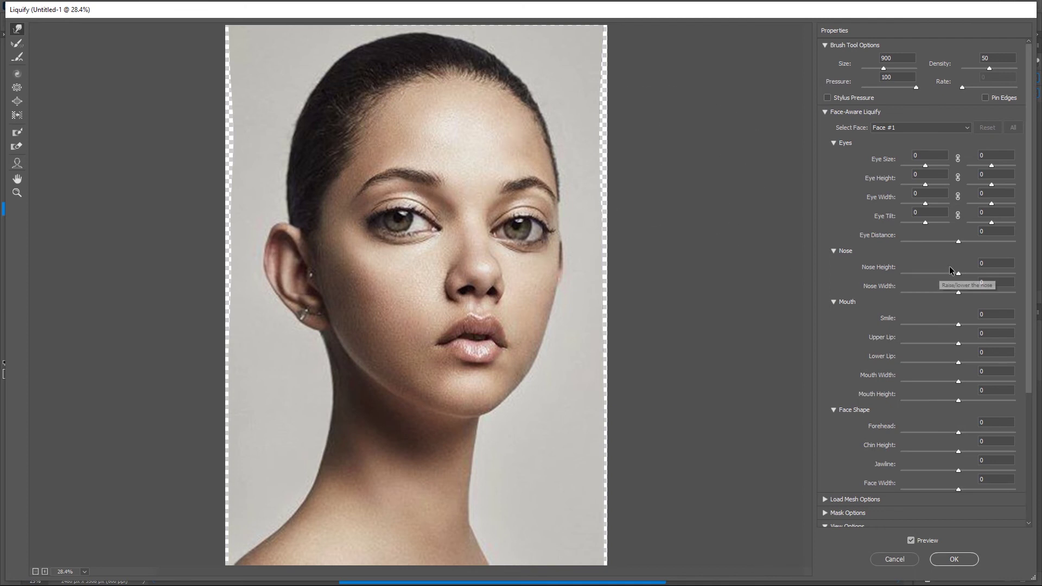
Try reconstructing the brushed areas with an amount of 71, returning it to 100
scroll(950, 280, down, 5)
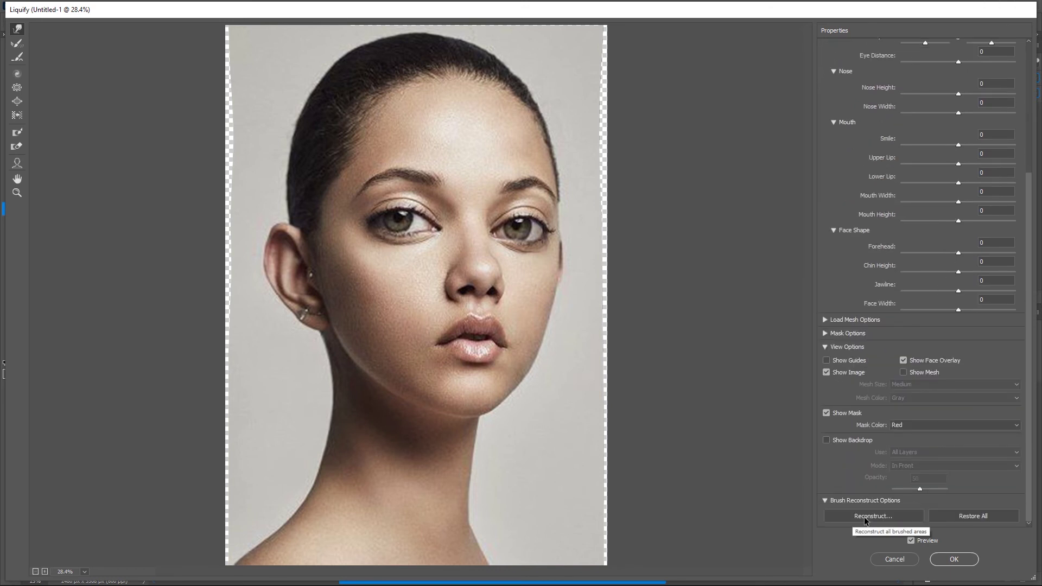
click(864, 516)
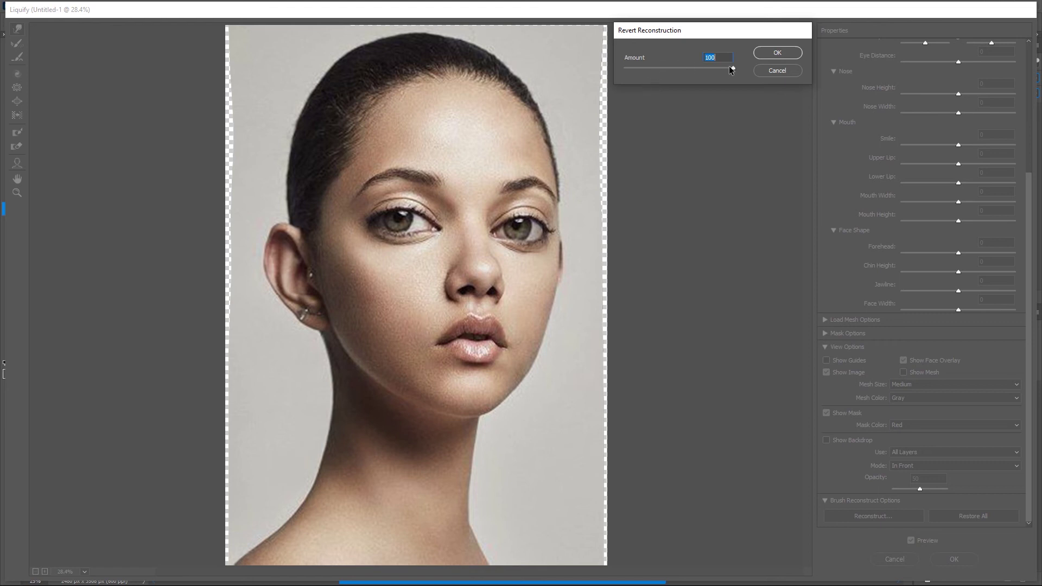
mouse_move(733, 71)
mouse_down()
mouse_move(647, 76)
mouse_move(714, 70)
mouse_move(700, 76)
mouse_up()
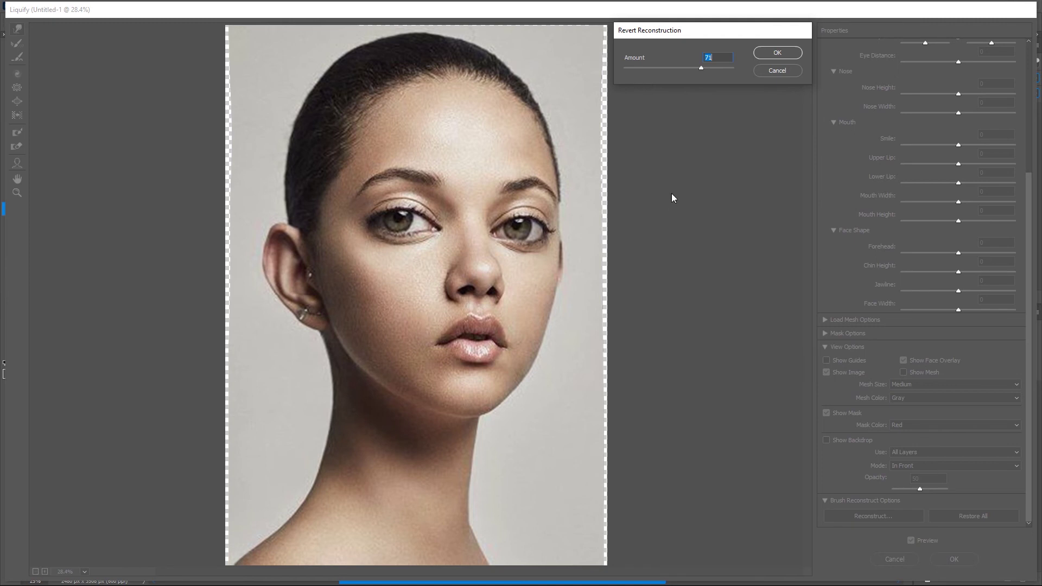
drag(701, 68, 733, 68)
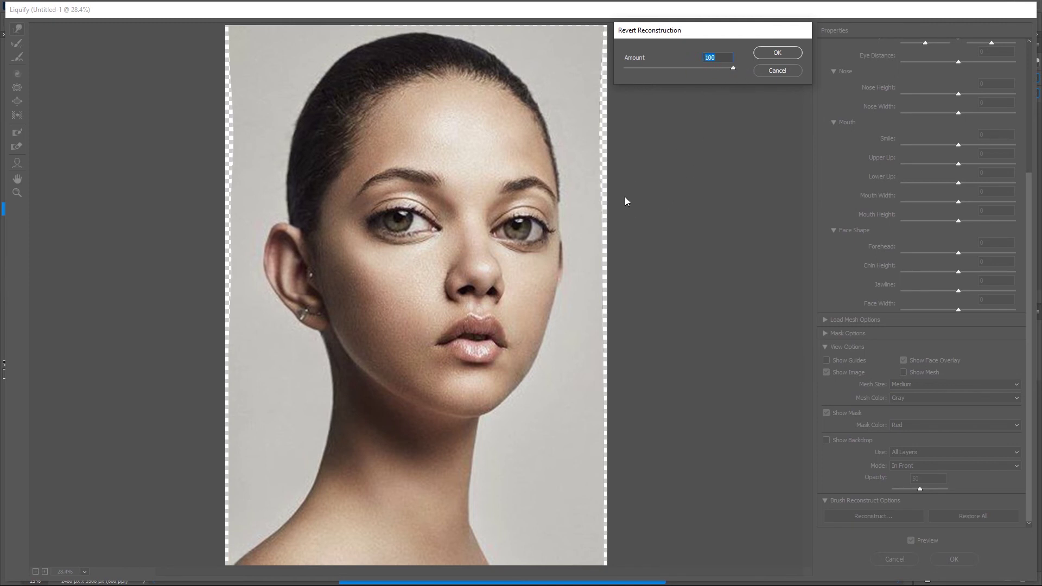
click(775, 56)
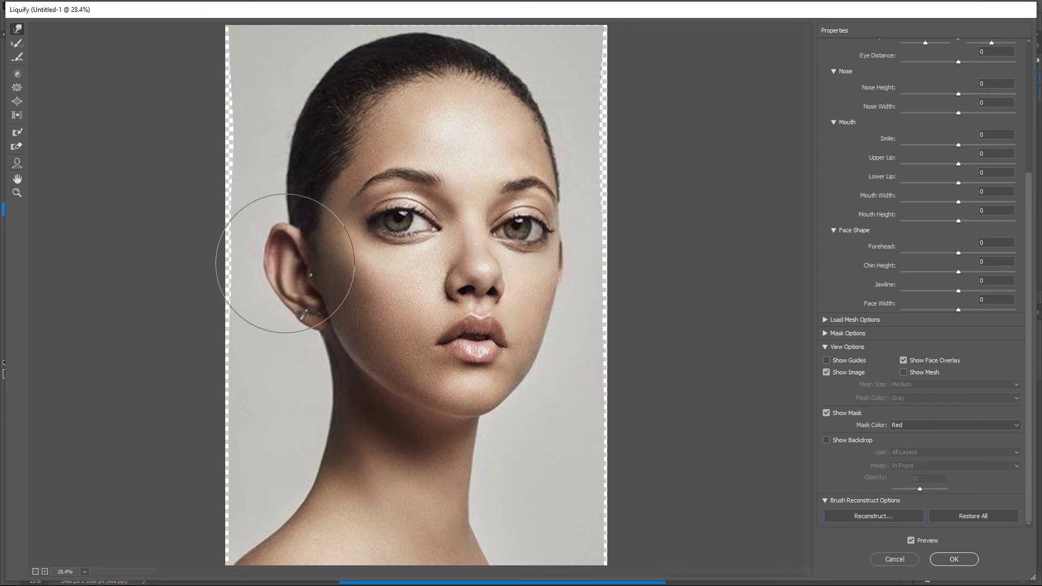
Reshape the upper edge of the visible ear with a much smaller warp brush
key(bracketleft)
key(bracketleft)
key(bracketleft)
key(bracketleft)
key(bracketleft)
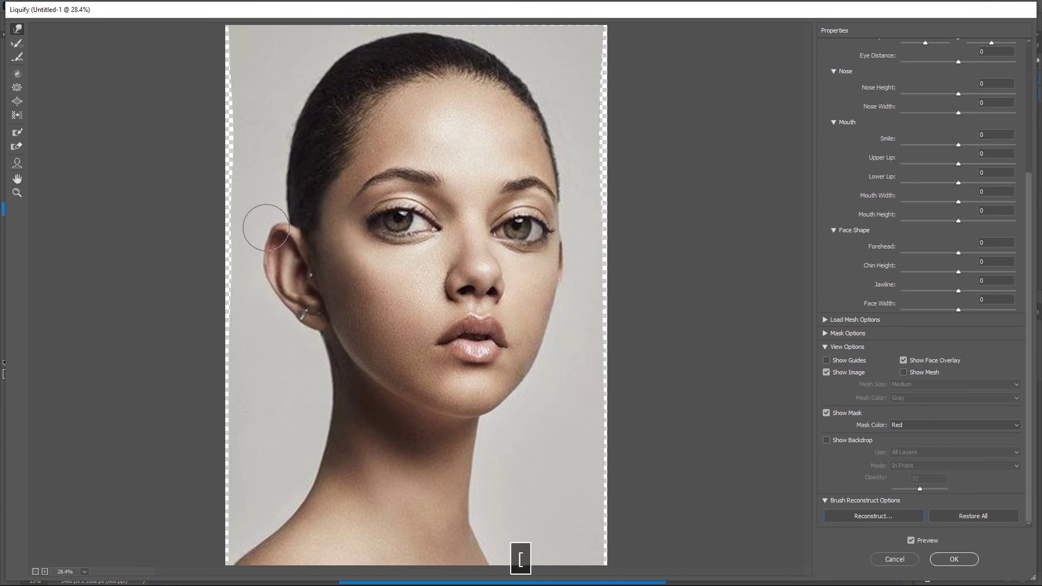
drag(276, 221, 259, 250)
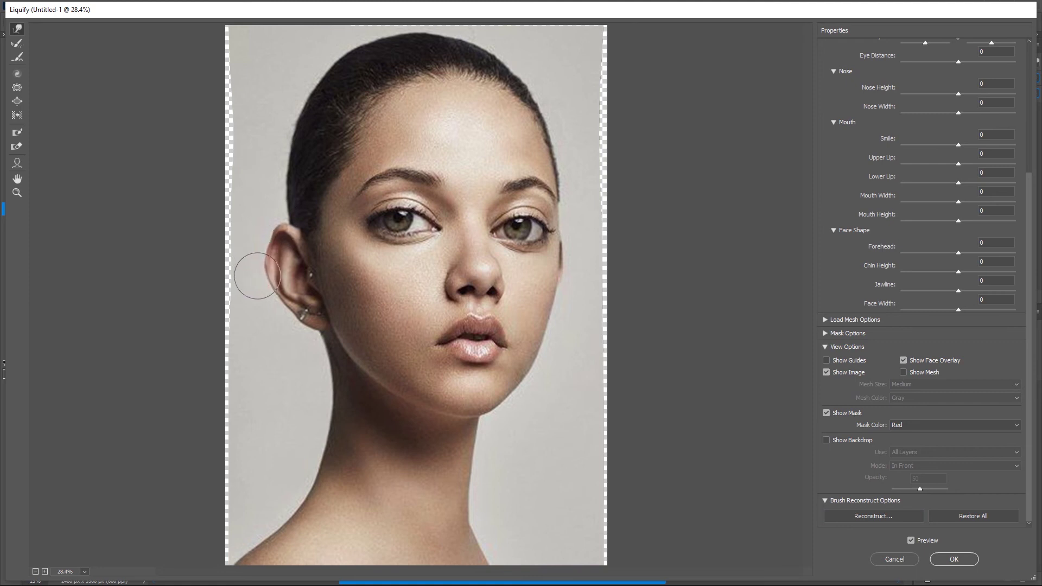
Refine the visible ear's outer edge and lobe with the warp brush at size 500 and apply the Liquify changes
key(bracketright)
key(bracketright)
key(bracketright)
mouse_move(256, 279)
mouse_down()
mouse_move(263, 288)
mouse_move(253, 273)
mouse_move(263, 223)
mouse_up()
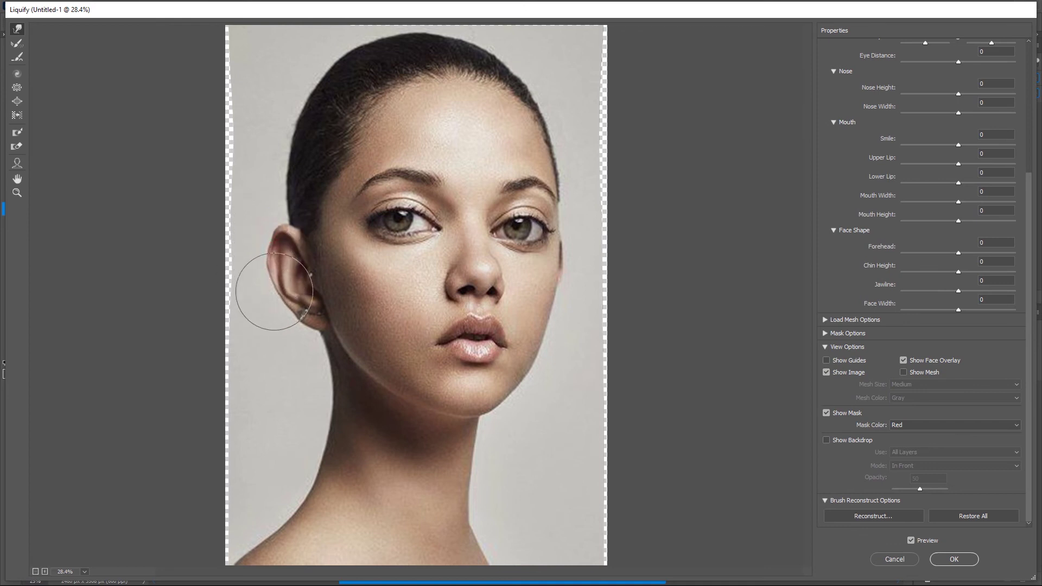
drag(270, 298, 279, 321)
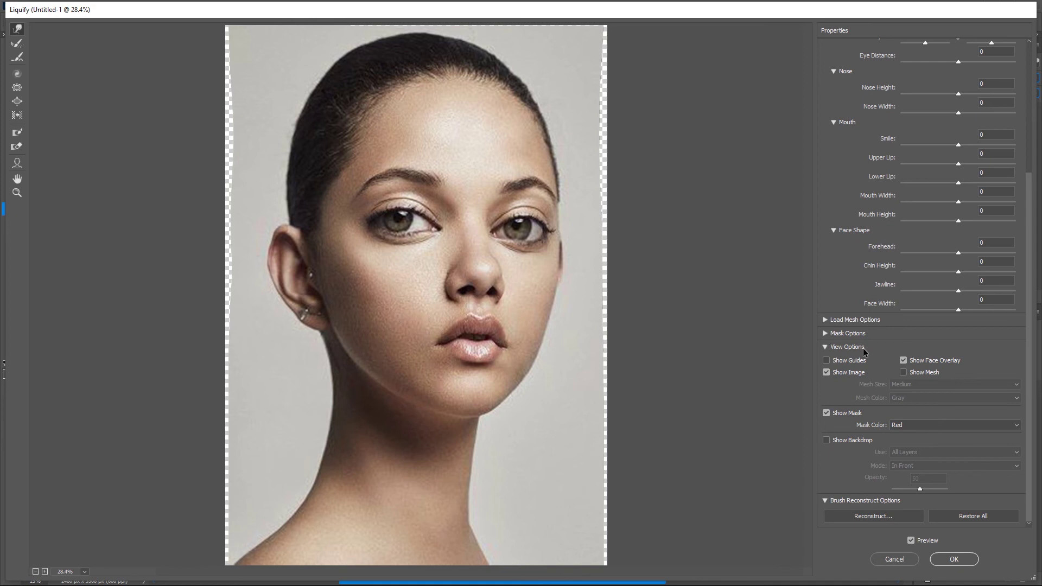
click(954, 560)
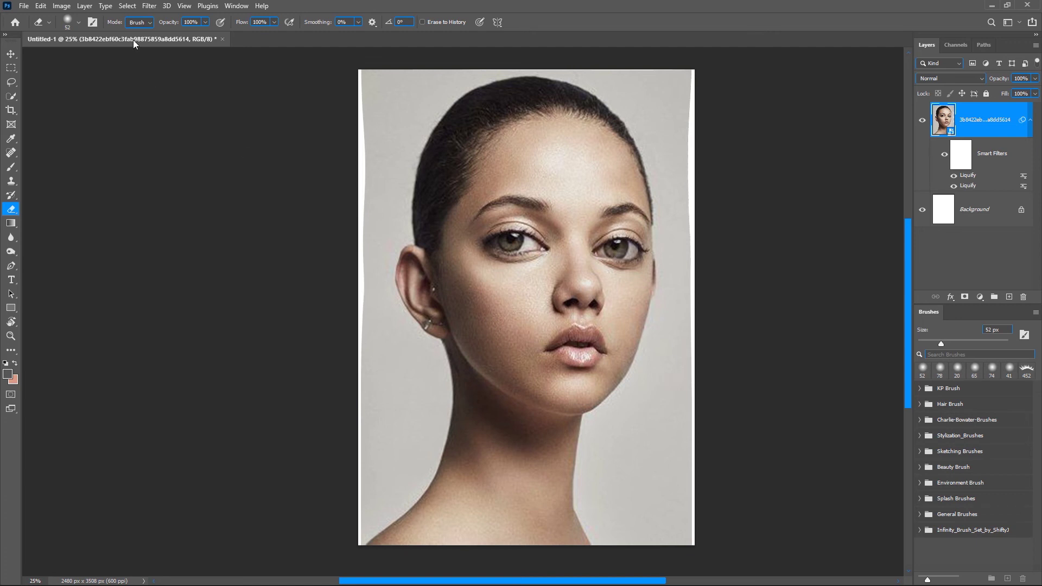
Reopen Liquify on the portrait and reshape the chin and jawline on both sides with the warp brush at size 600
click(151, 7)
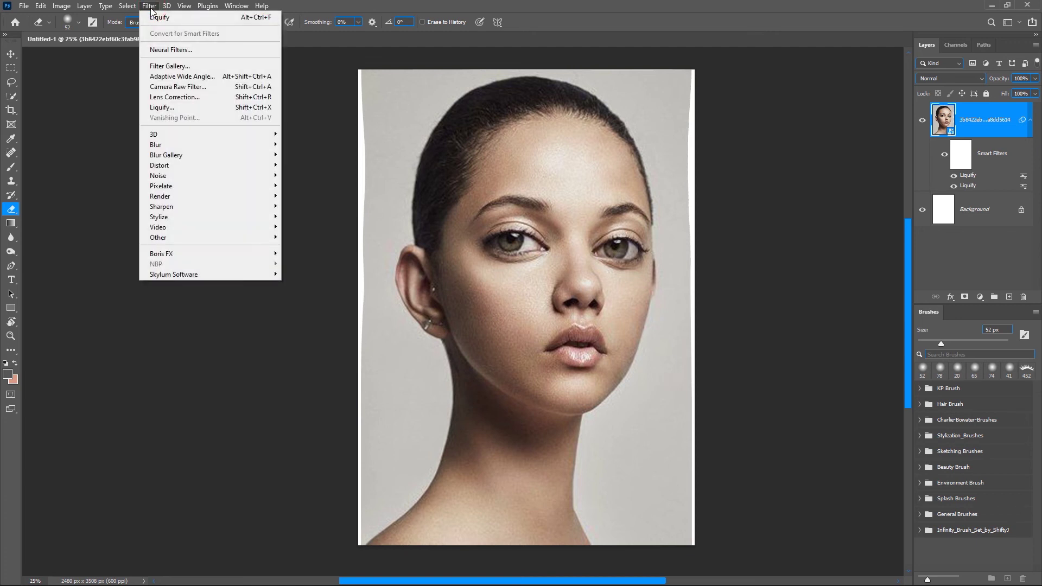
click(169, 108)
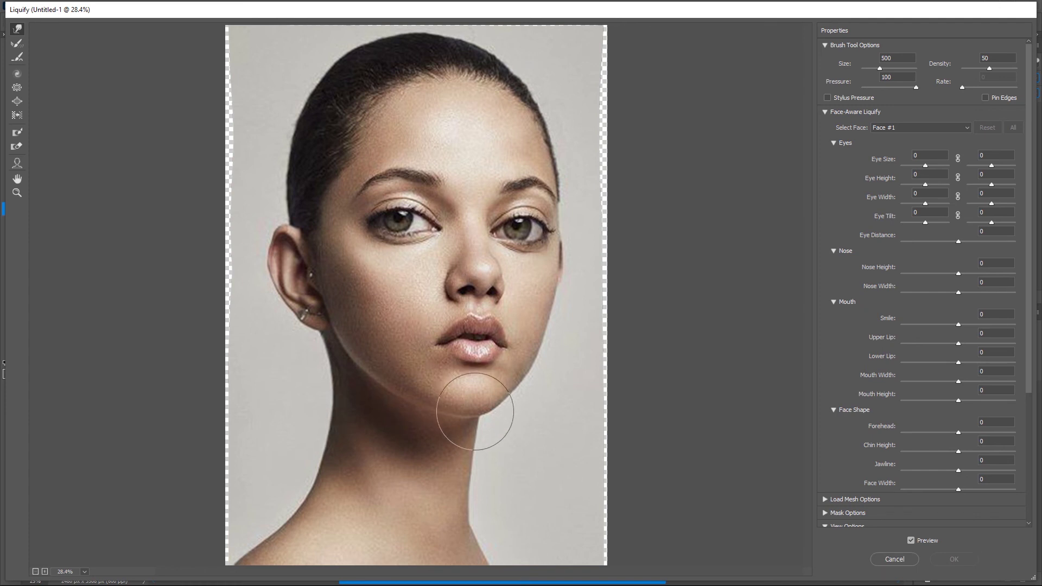
key(bracketleft)
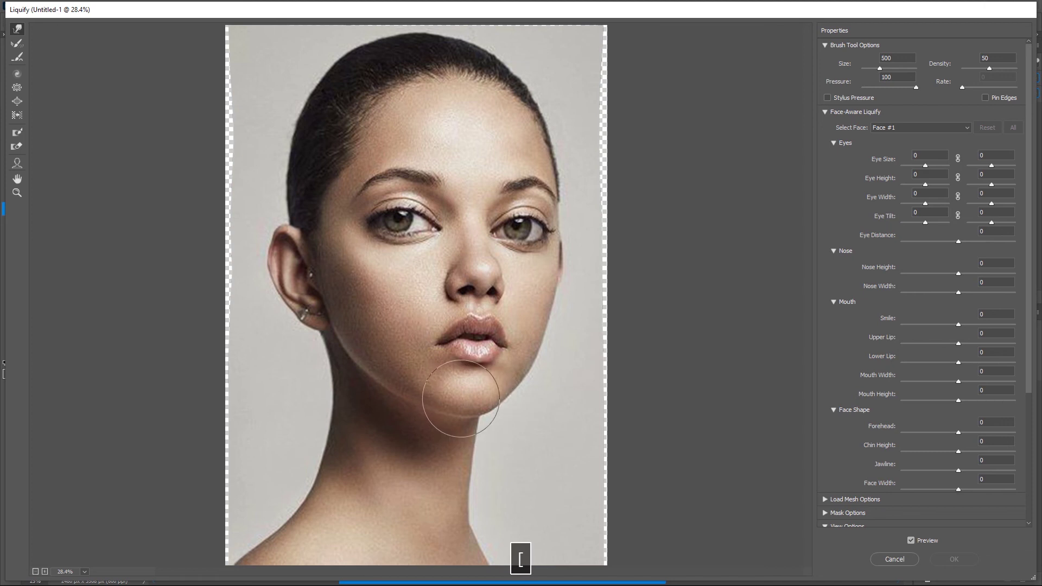
key(bracketright)
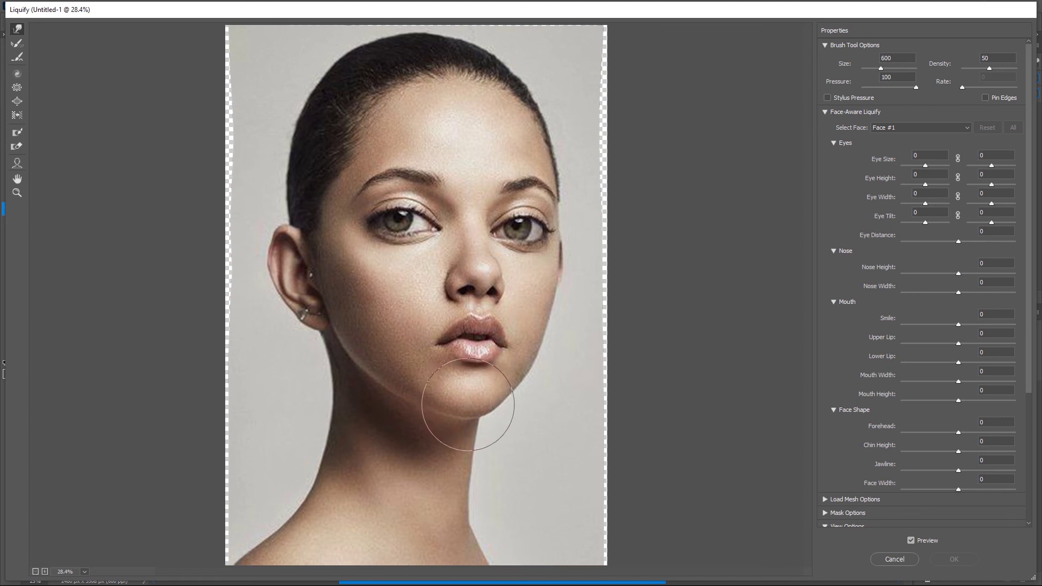
mouse_move(468, 404)
mouse_down()
mouse_move(436, 407)
mouse_move(465, 414)
mouse_move(492, 397)
mouse_move(474, 406)
mouse_up()
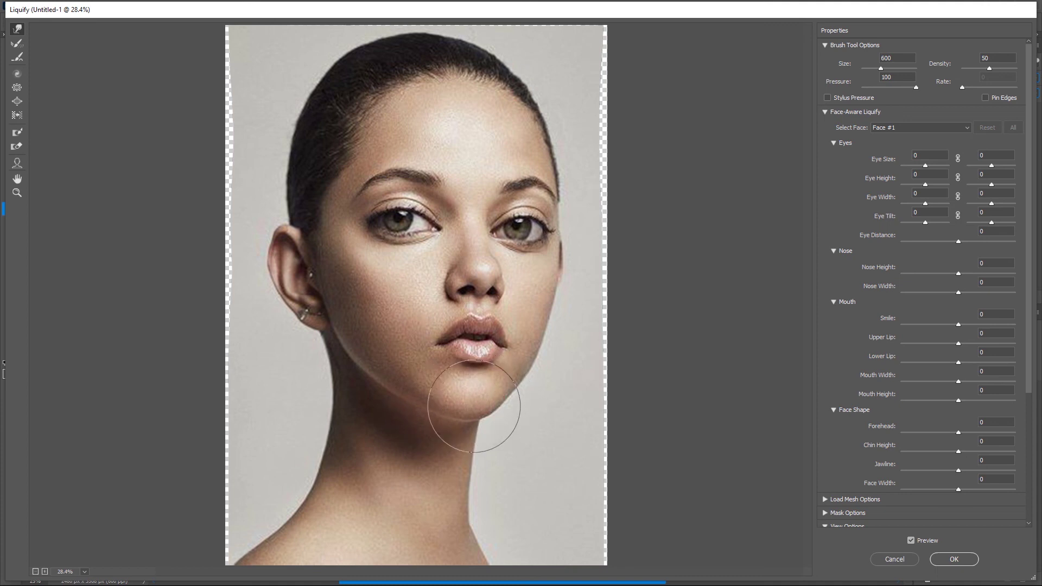
mouse_move(530, 380)
mouse_down()
mouse_move(549, 349)
mouse_move(559, 351)
mouse_up()
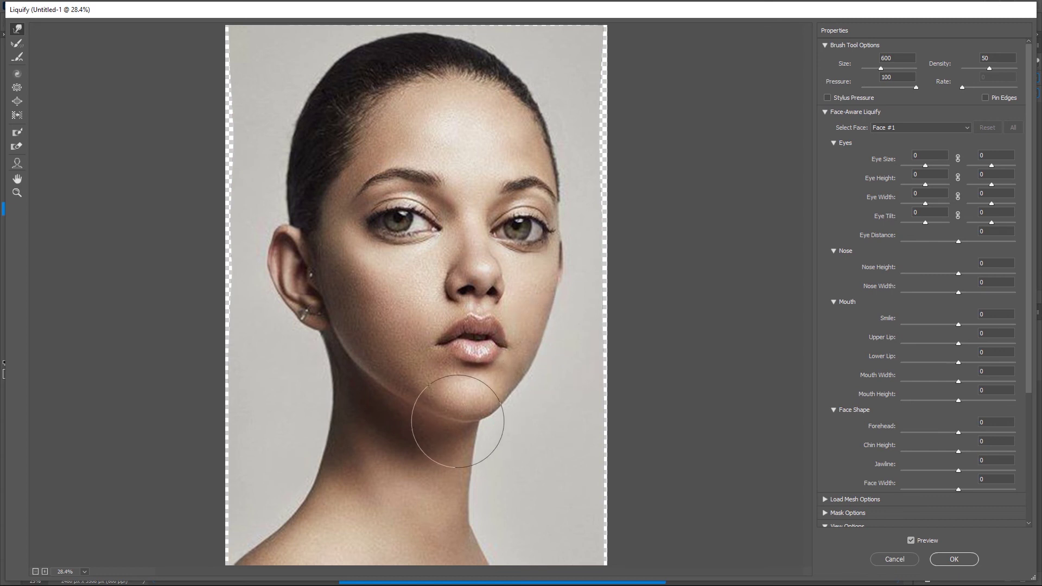
click(464, 420)
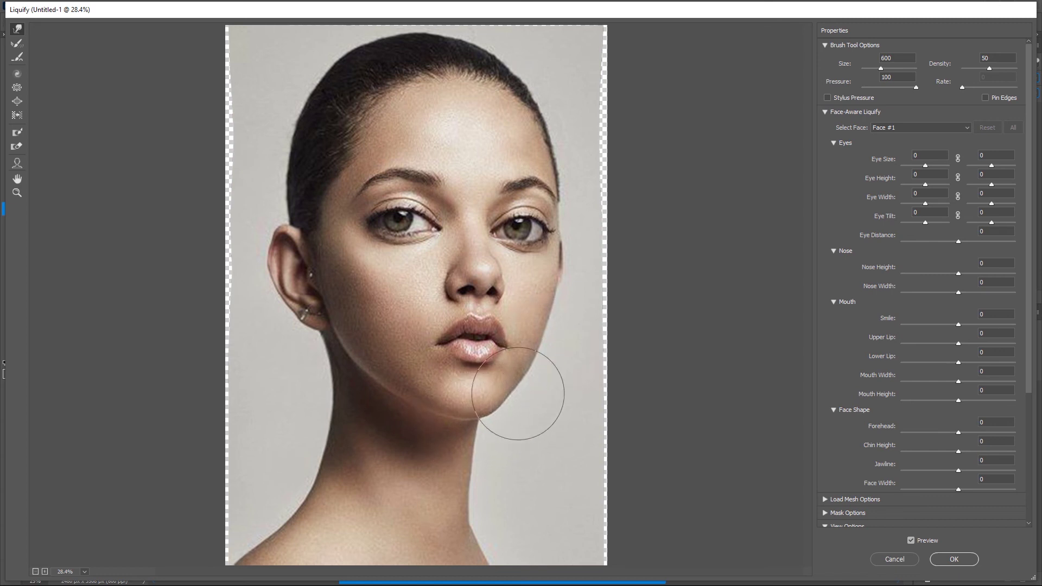
drag(540, 370, 547, 352)
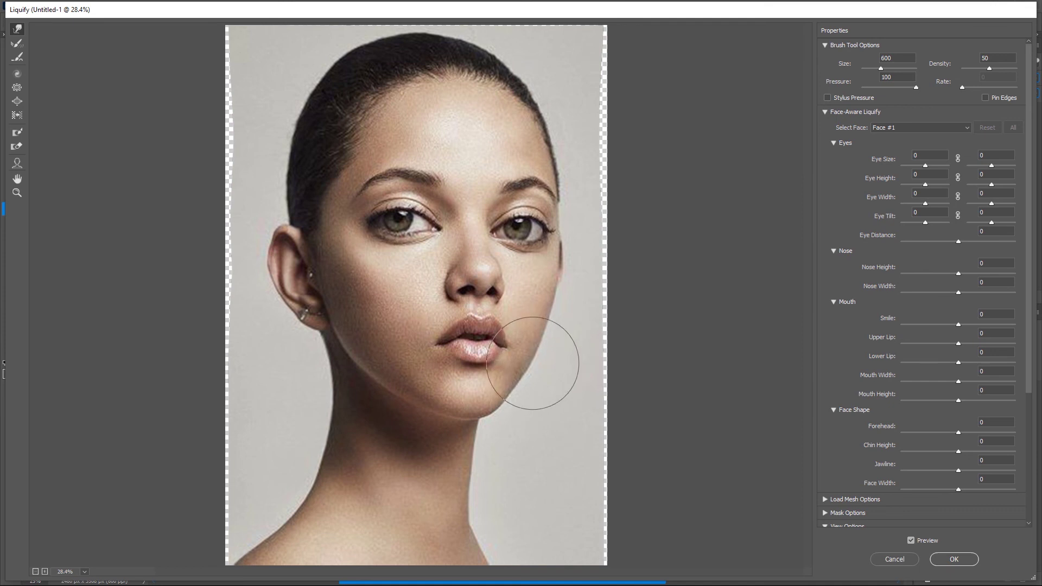
drag(344, 333, 355, 368)
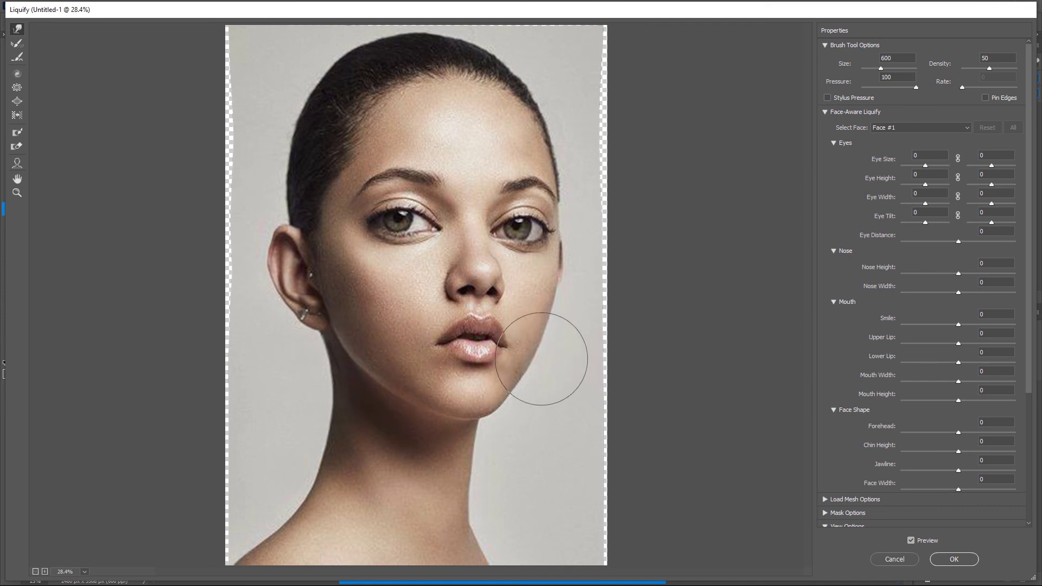
Slim the neck and adjust the shoulder slope below the visible ear with the warp brush at size 900
key(bracketright)
key(bracketright)
key(bracketright)
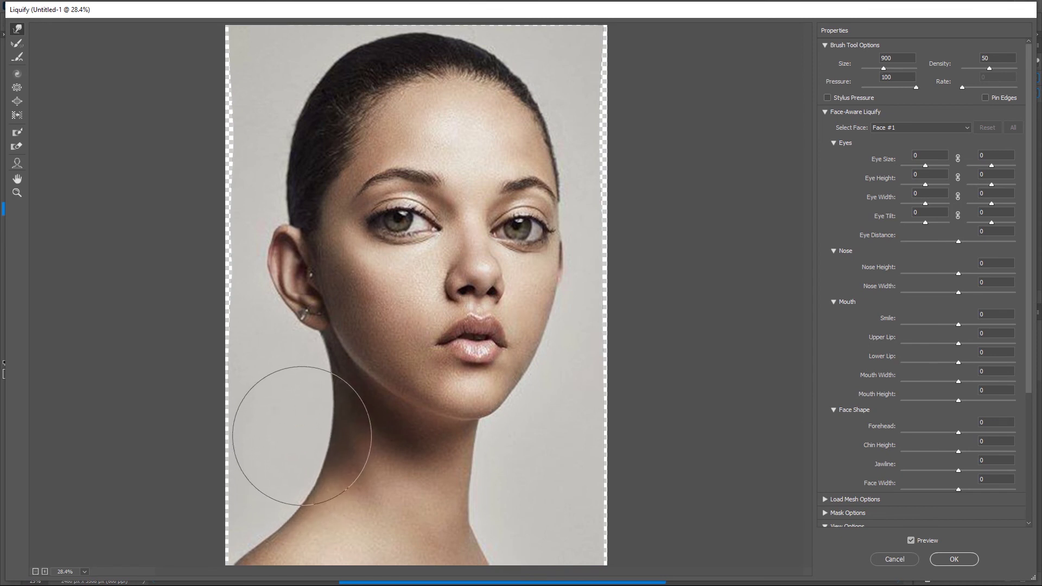
drag(301, 443, 313, 455)
click(271, 516)
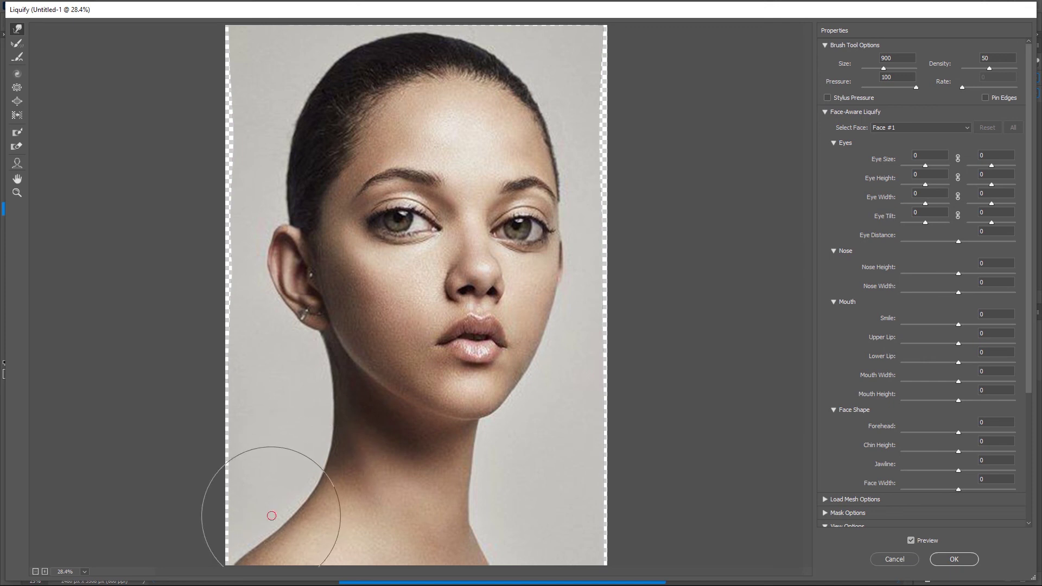
click(260, 517)
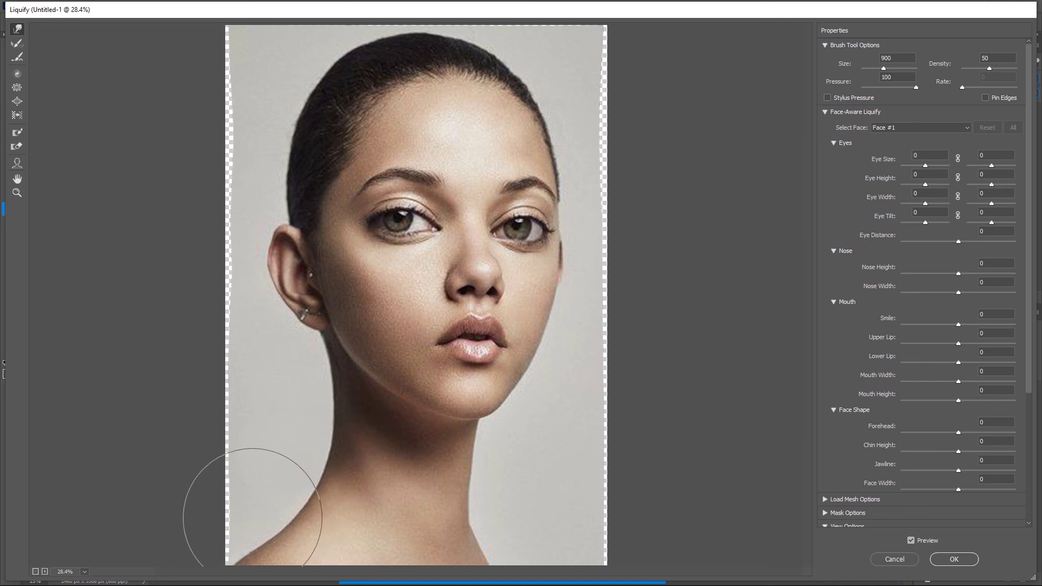
click(250, 503)
Push in the neck contour below the chin on the side away from the ear, touching up the opposite neck edge
click(475, 495)
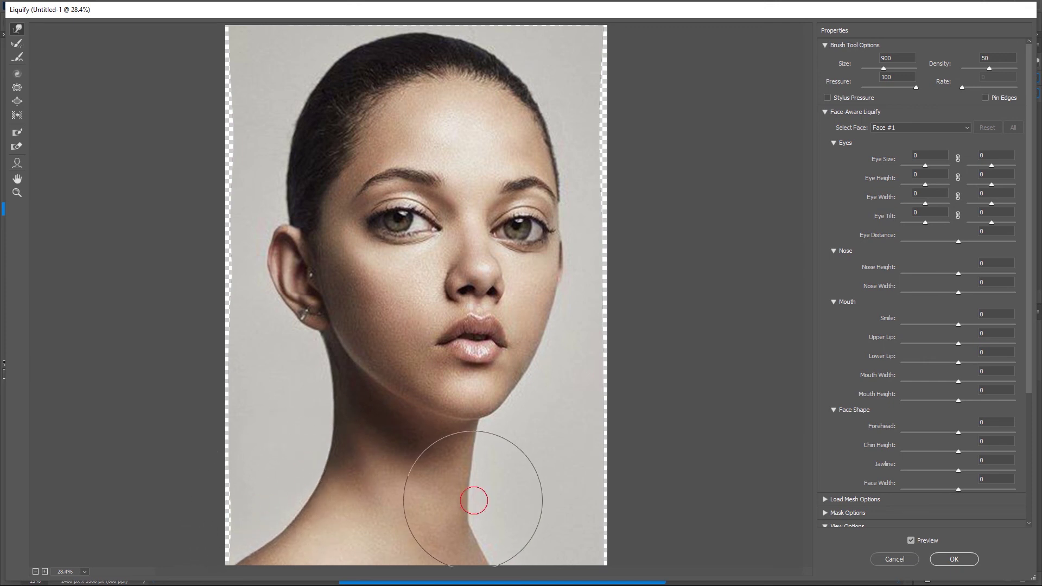
click(477, 461)
click(505, 507)
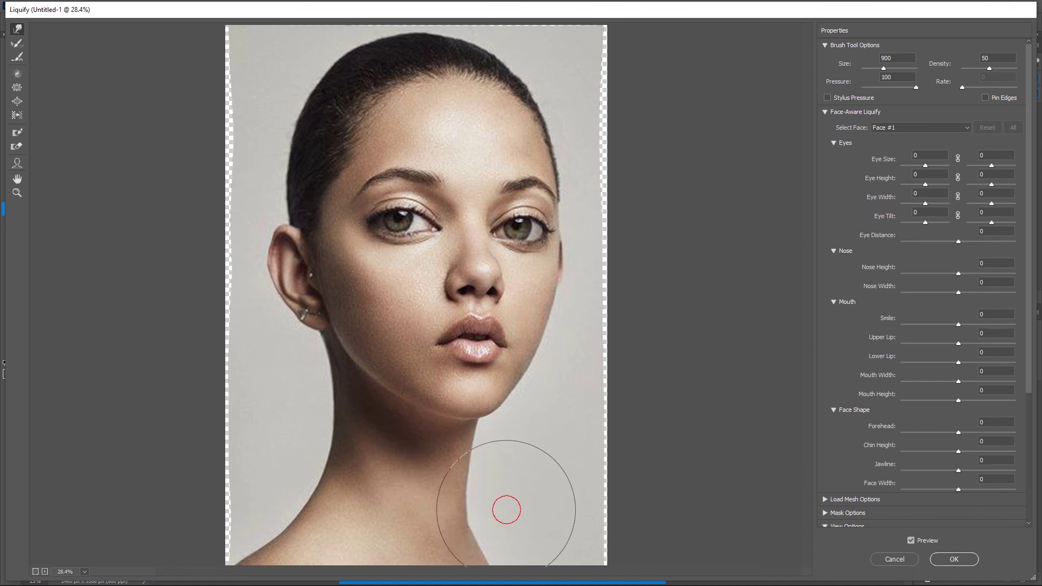
click(514, 530)
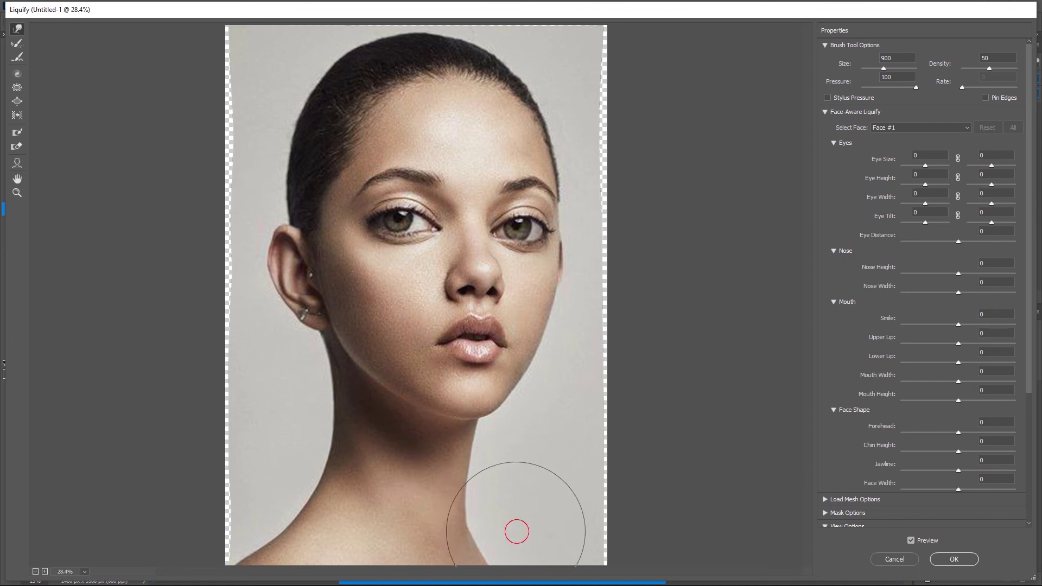
click(487, 475)
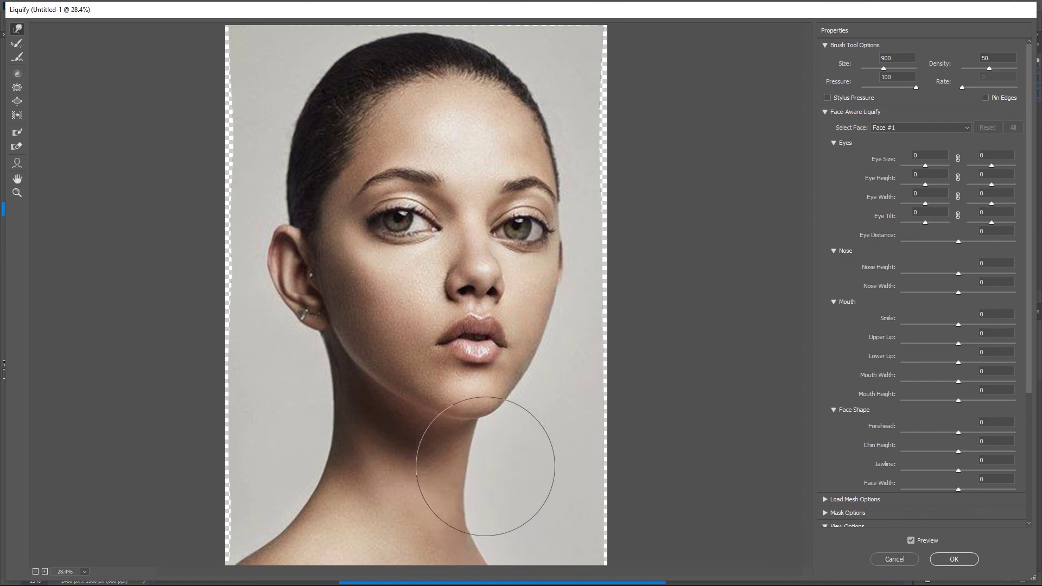
click(483, 458)
click(517, 535)
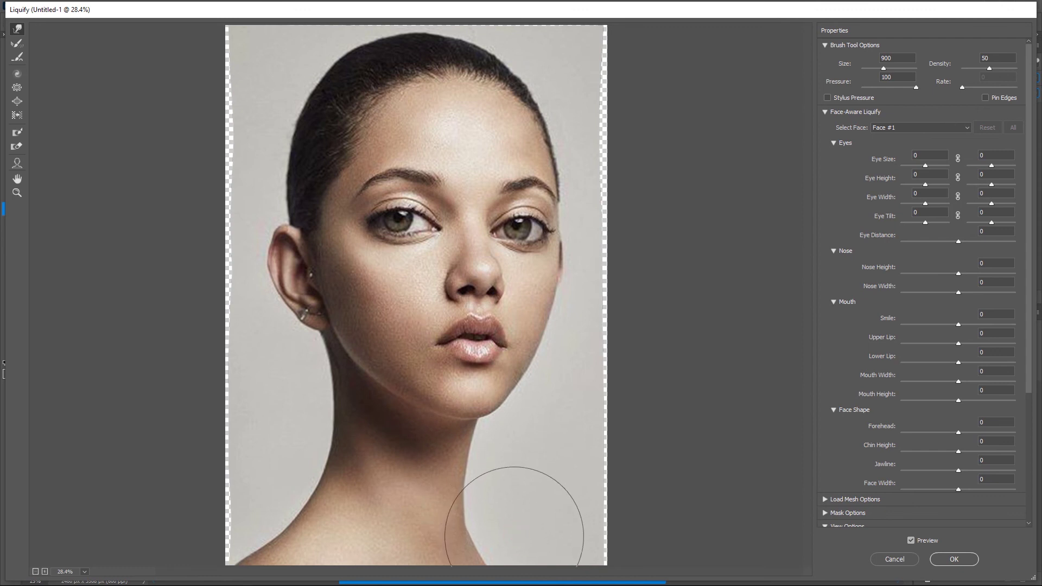
click(305, 395)
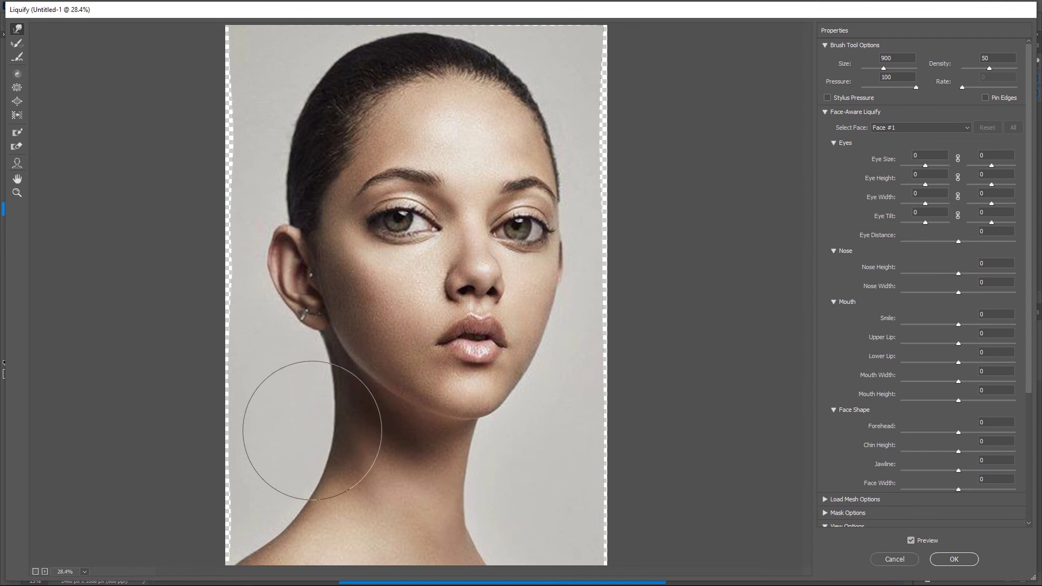
click(493, 515)
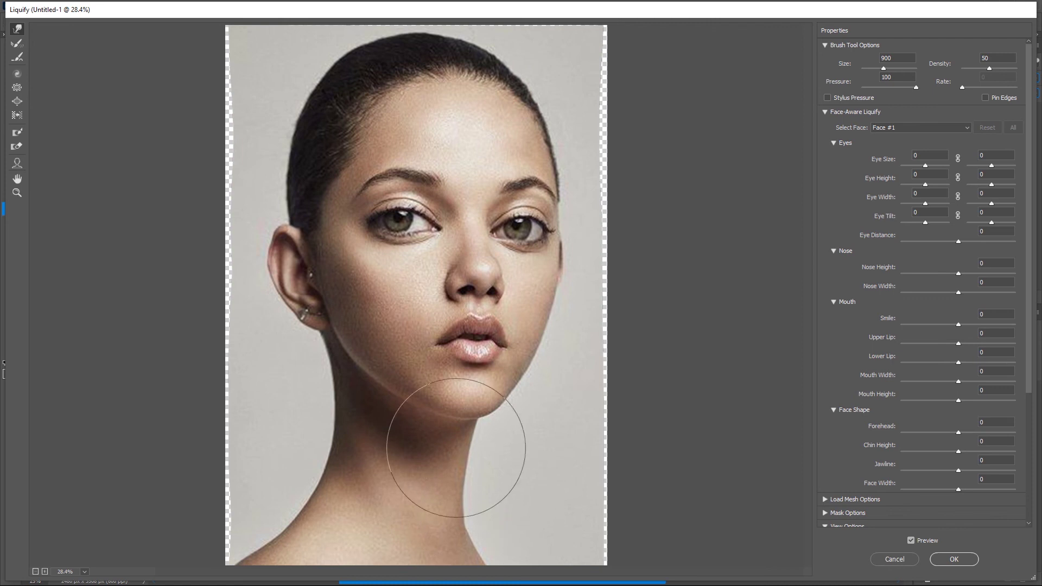
Compare the reshaped jaw and neck with the original by switching the Liquify preview off and on
click(912, 541)
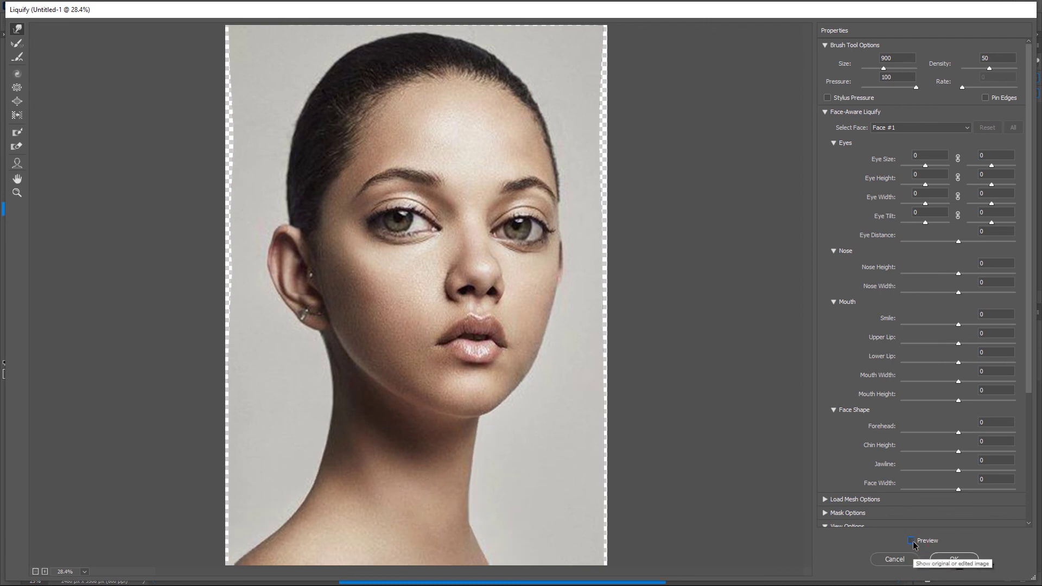
click(912, 541)
click(912, 541)
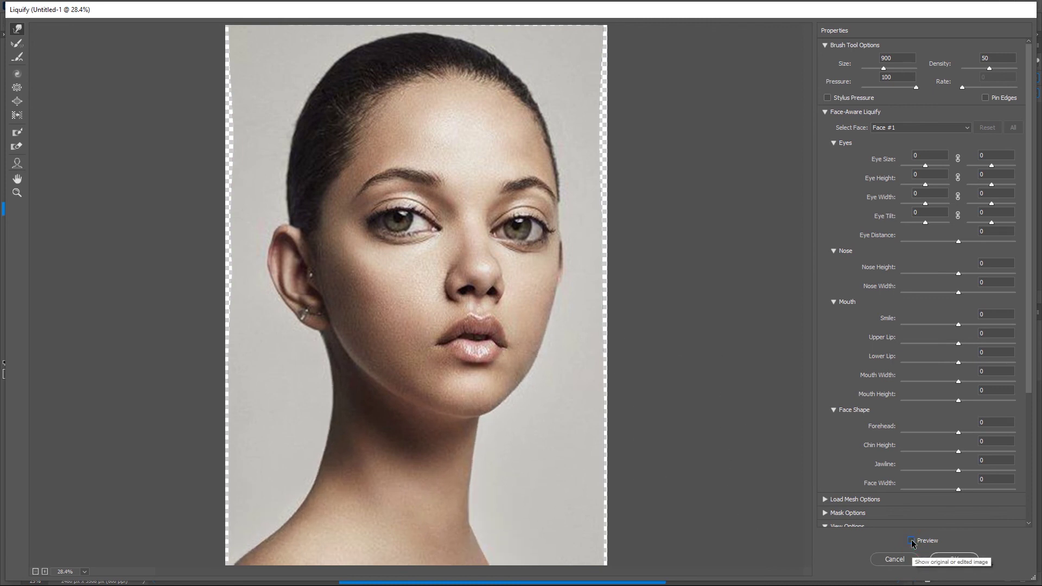
click(912, 541)
click(912, 541)
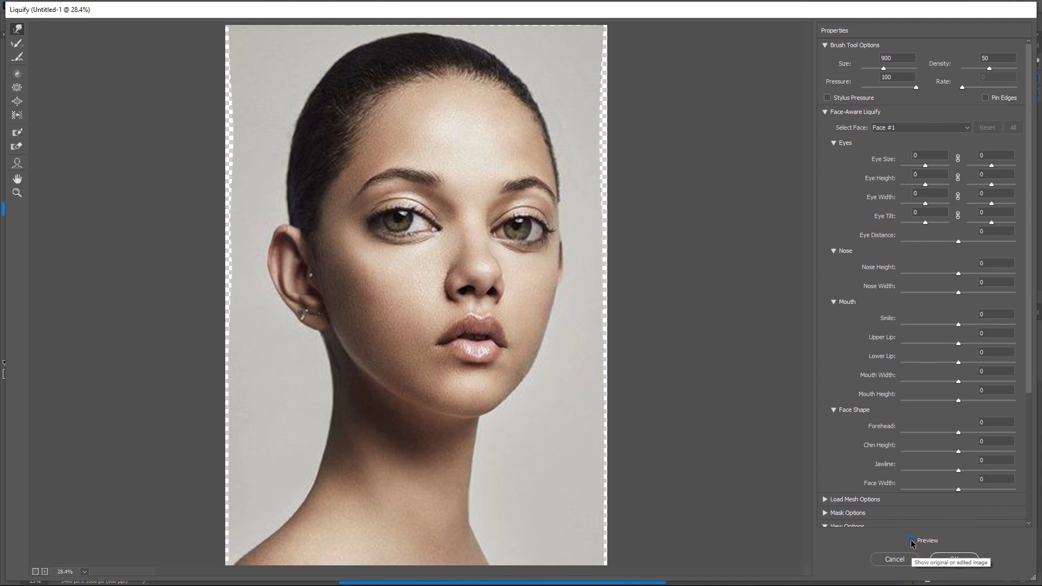
click(912, 541)
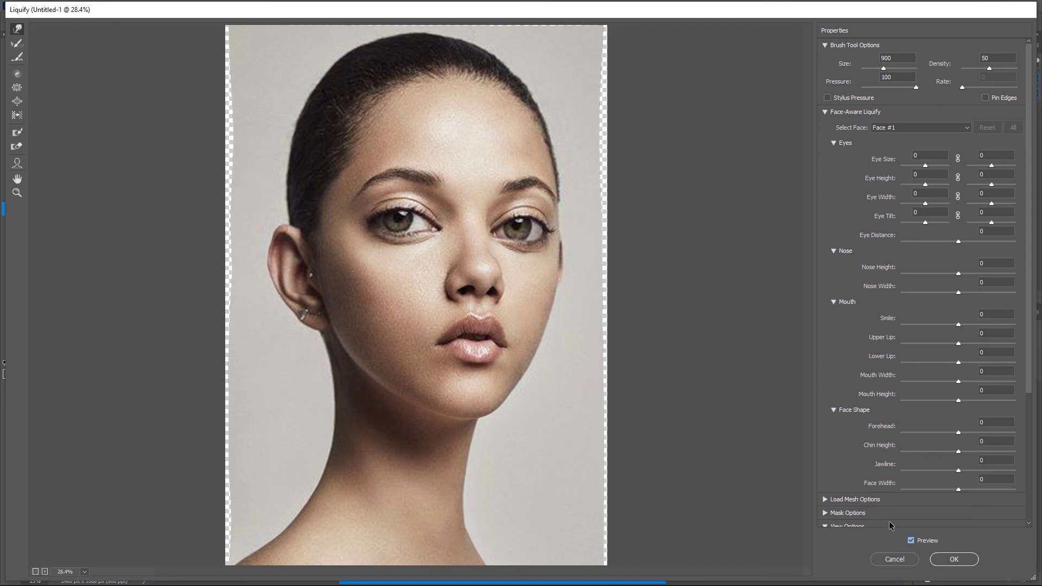
Link both eyes' size, height, width and tilt, try a tilt of 10, set it to 0 and apply Liquify
click(958, 158)
click(958, 178)
click(958, 196)
click(958, 216)
mouse_move(926, 222)
mouse_down()
mouse_move(954, 223)
mouse_move(928, 224)
mouse_up()
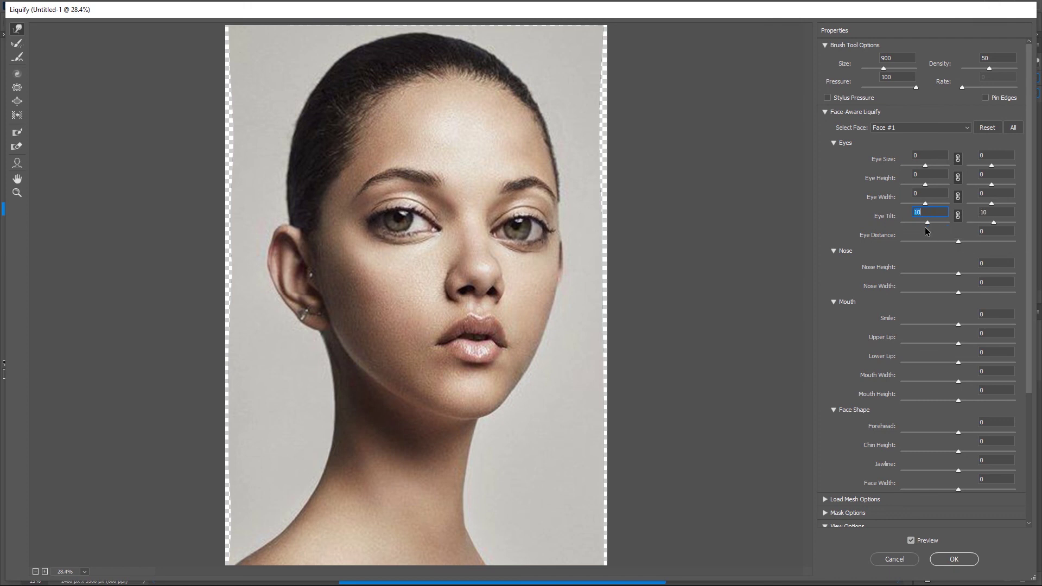
text(0)
click(956, 559)
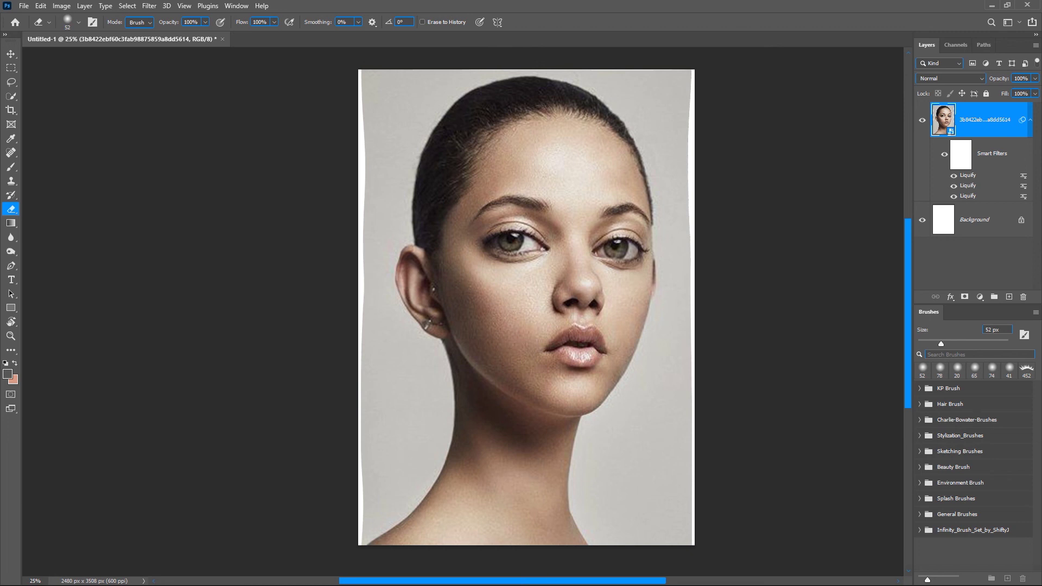
Switch to the Chrome browser and look through the Google image results for "stylize portrait eyes" for stylized eye references
key(super)
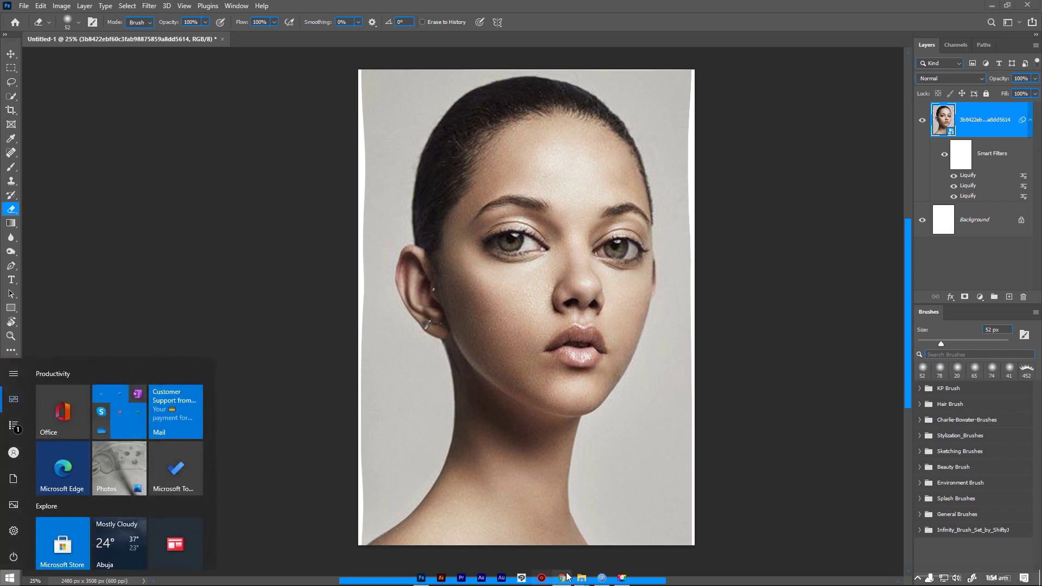
click(568, 578)
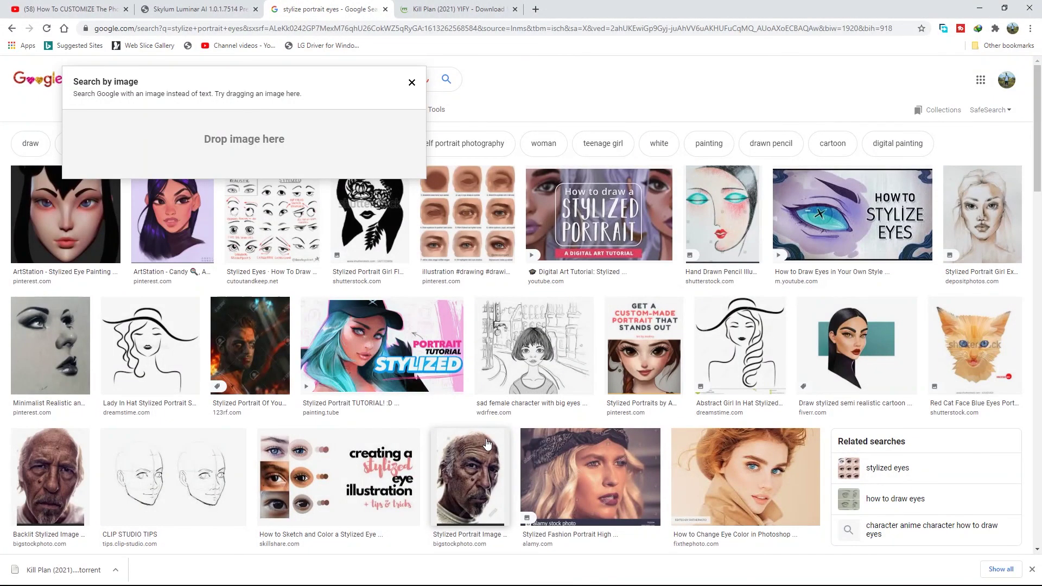
click(412, 82)
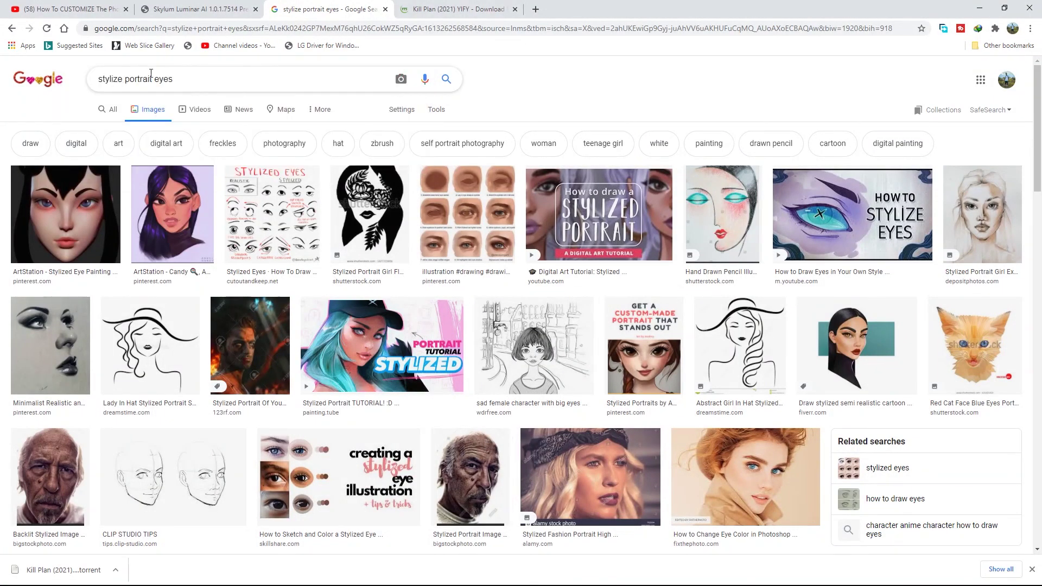
drag(186, 79, 97, 83)
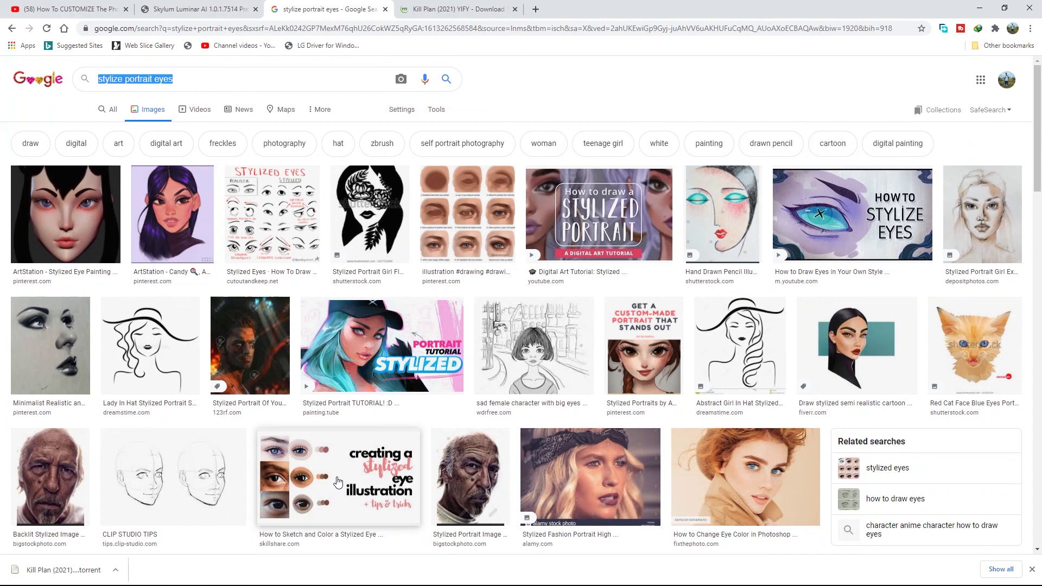
scroll(337, 481, down, 5)
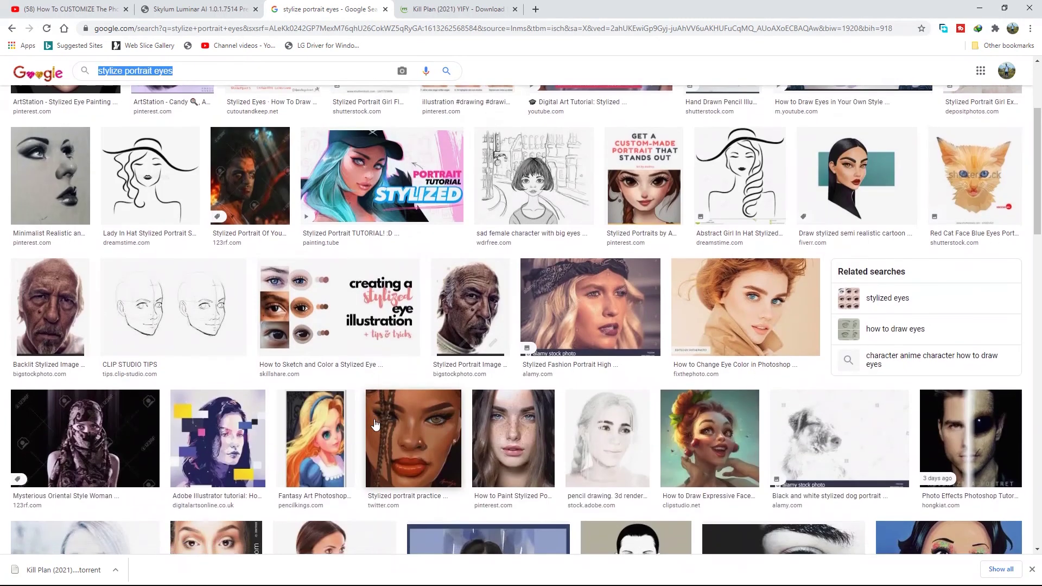
scroll(445, 394, down, 2)
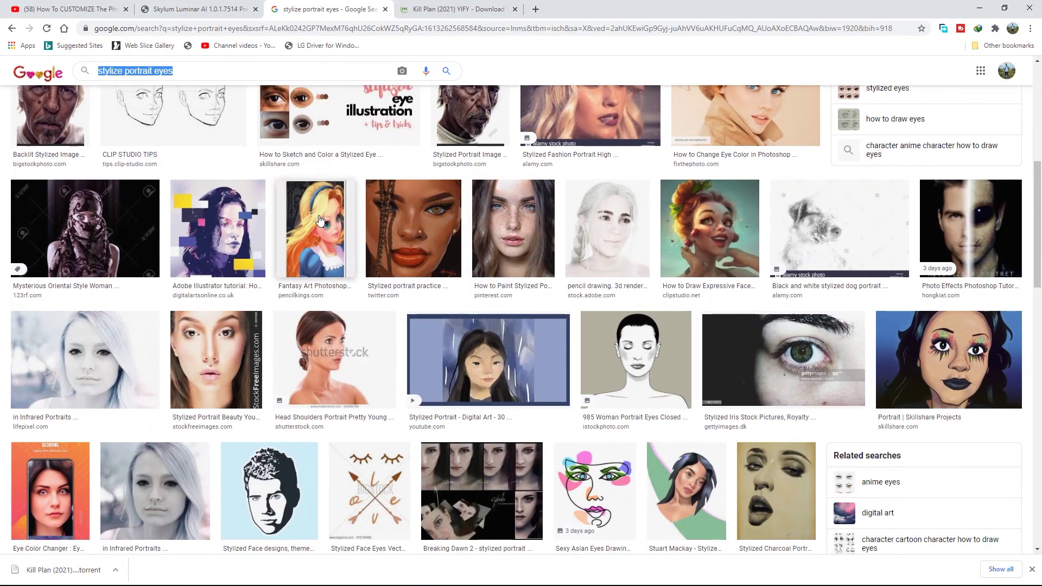
scroll(317, 201, up, 4)
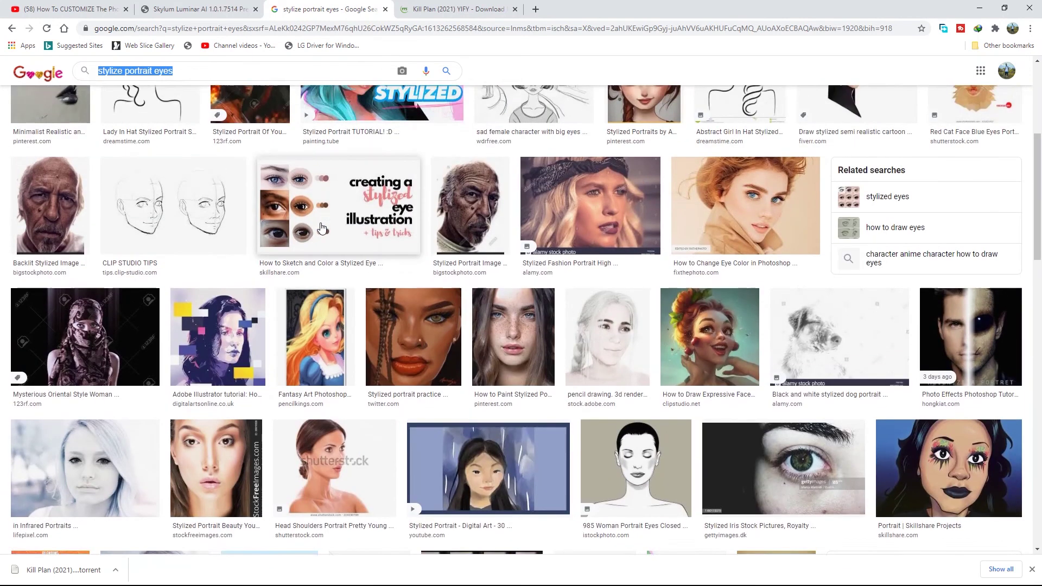
Finish looking over the stylized eye image results and switch back to Photoshop with the portrait document
scroll(313, 337, up, 1)
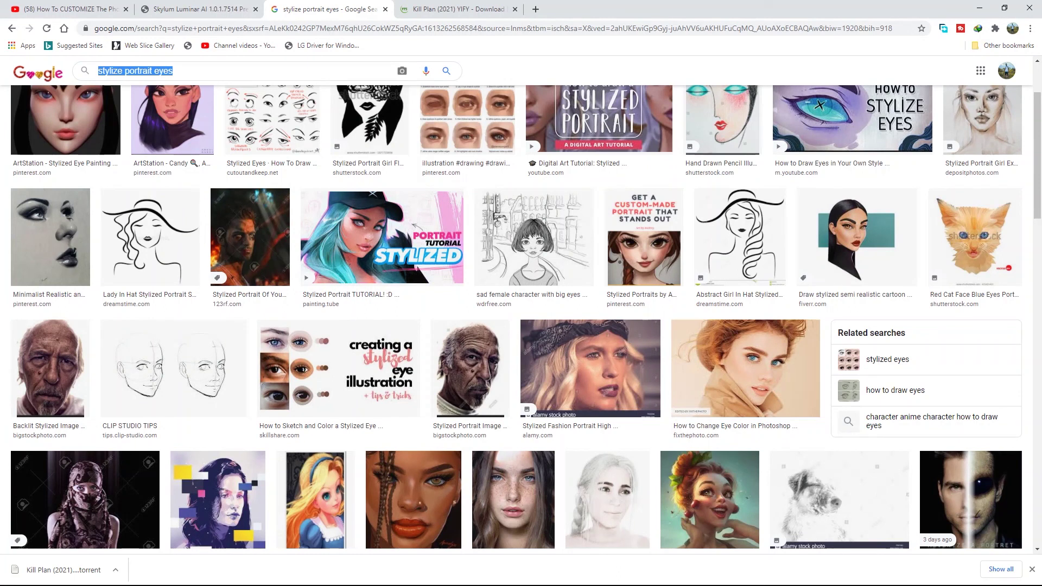
key(super)
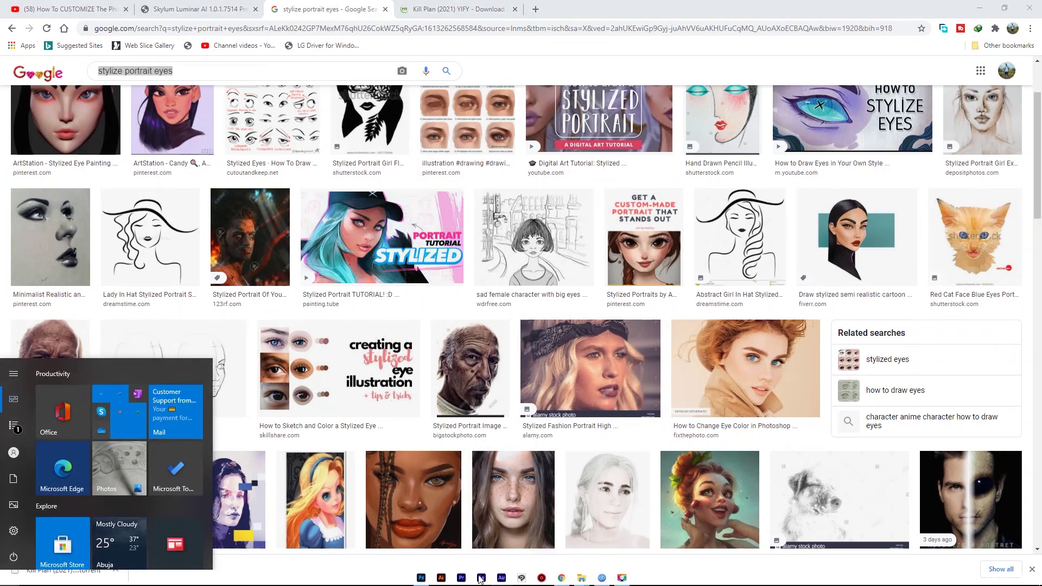
click(421, 578)
key(space)
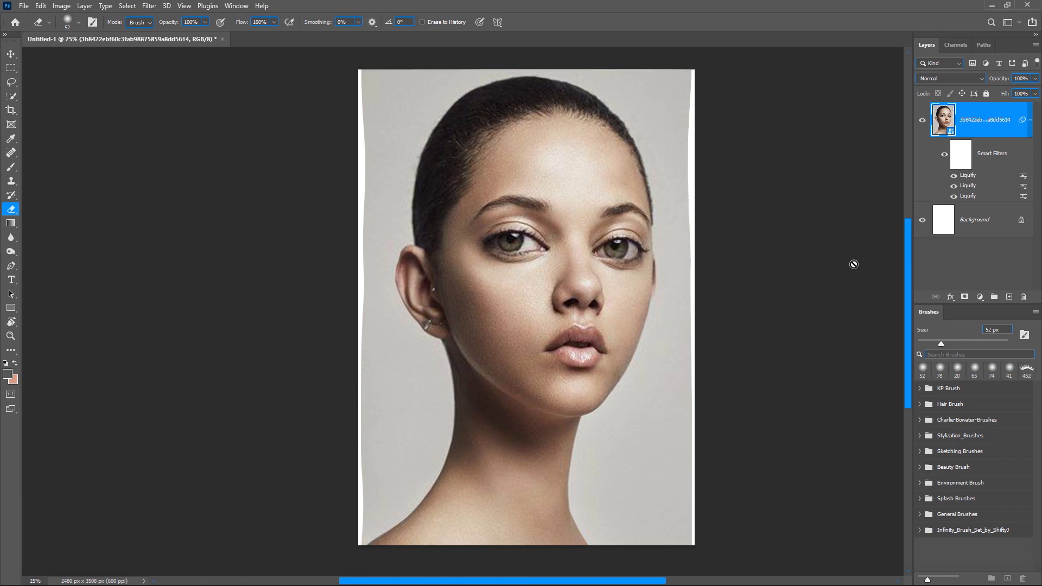
Reopen the topmost Liquify smart filter, compare its effect by switching the preview off and on, and close it with OK
double_click(964, 174)
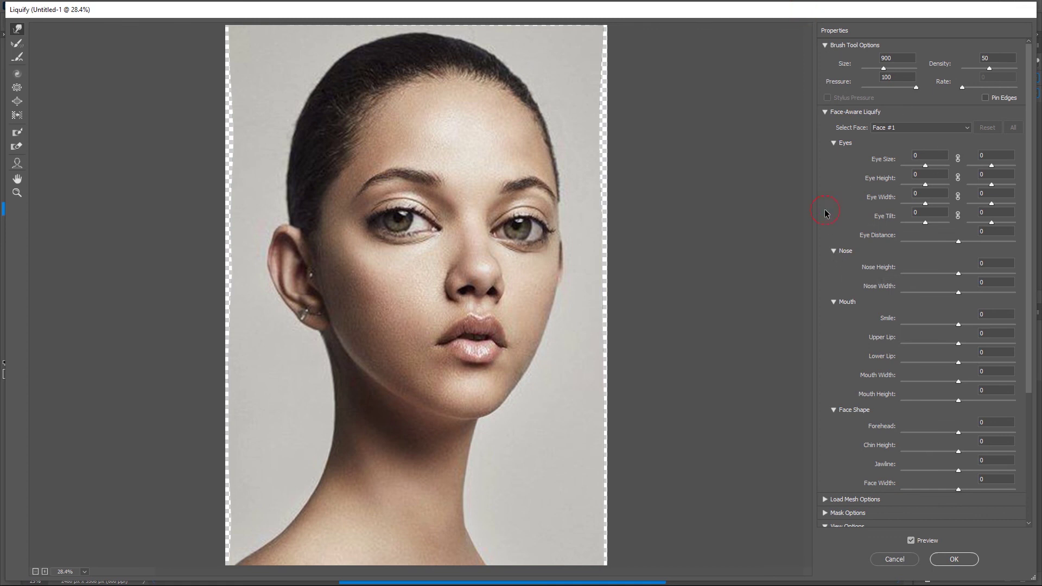
click(912, 542)
click(912, 542)
click(912, 542)
click(913, 542)
click(913, 541)
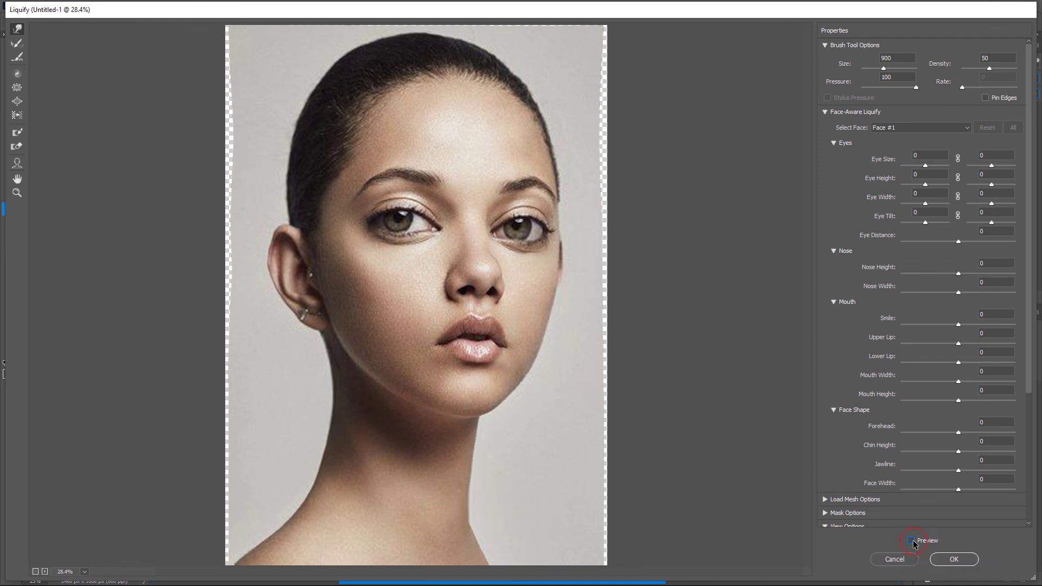
click(913, 541)
click(953, 559)
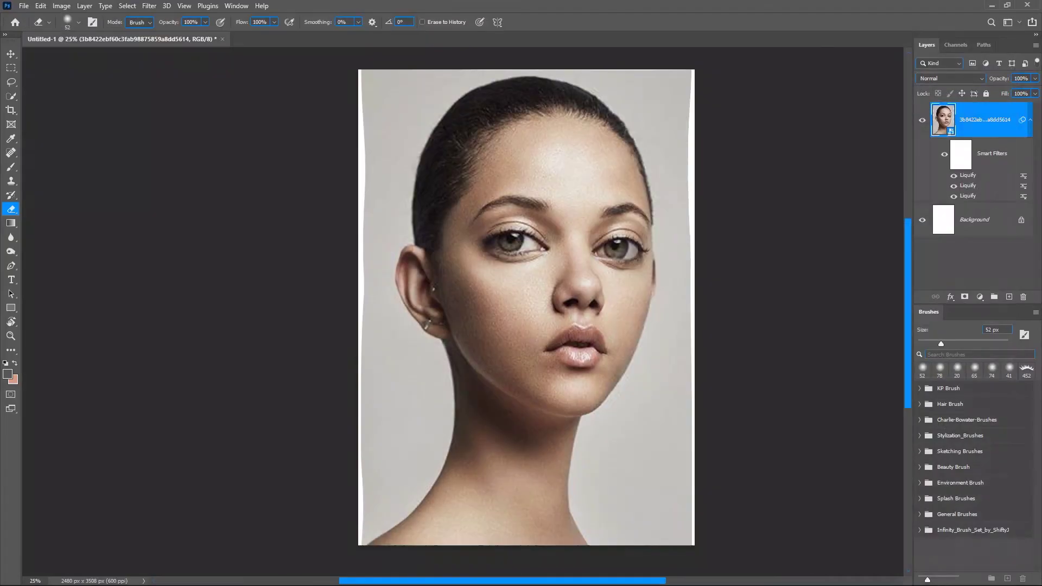
Reopen the lowest Liquify smart filter to review its face-aware eye, nose, mouth and face shape settings, and close it with OK
double_click(969, 195)
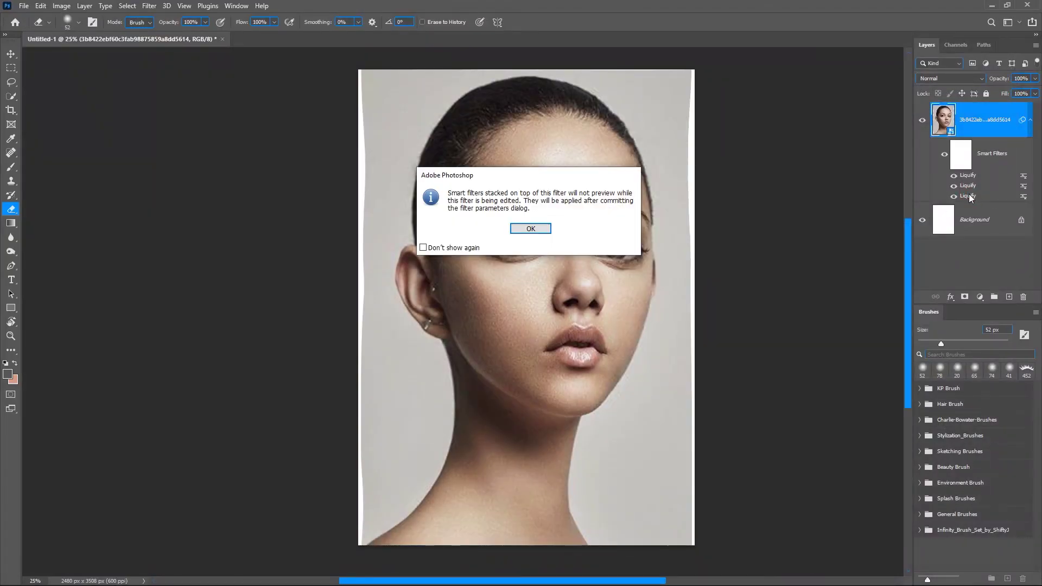
click(518, 229)
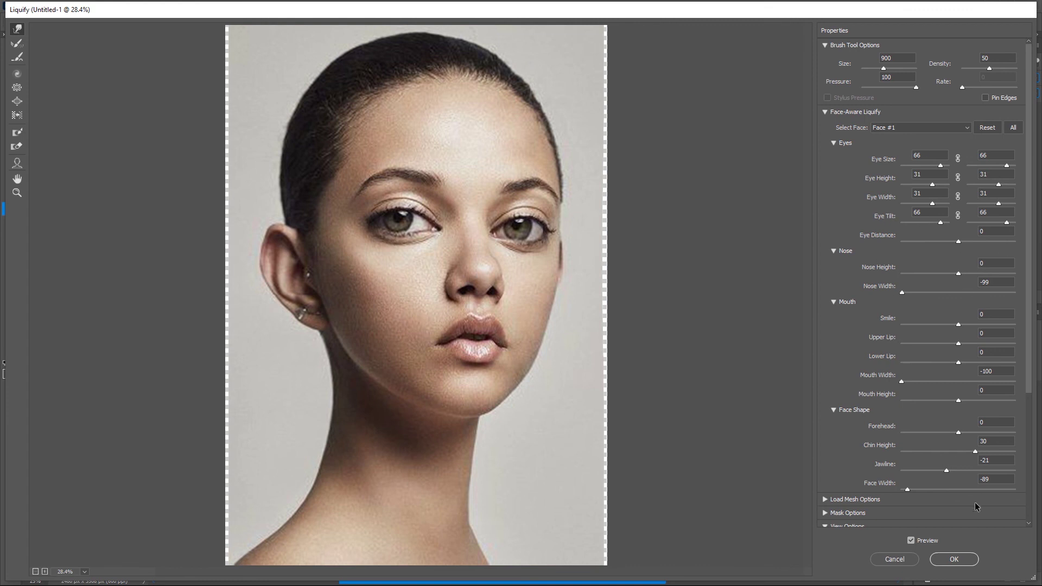
click(948, 563)
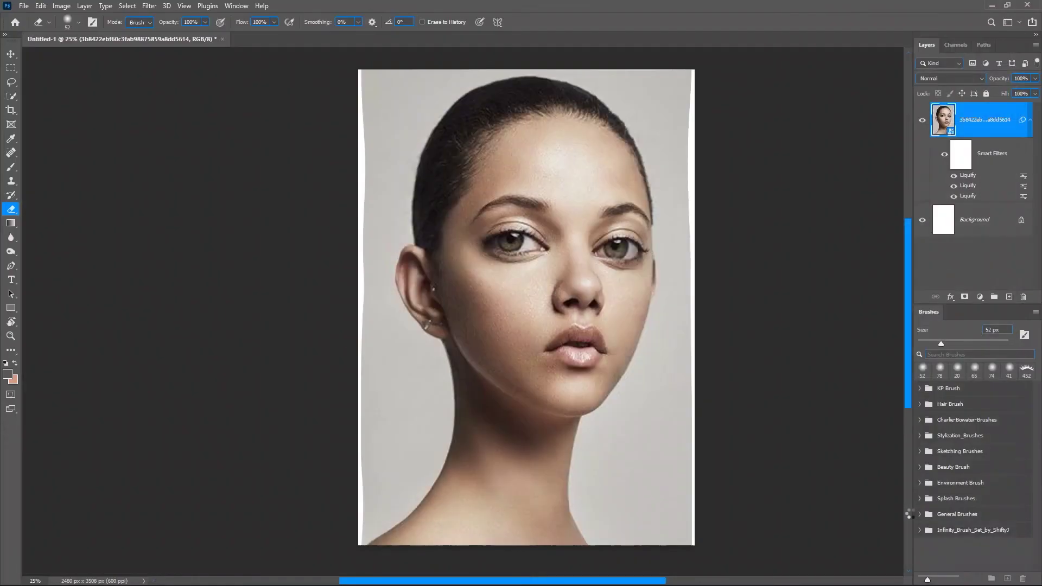